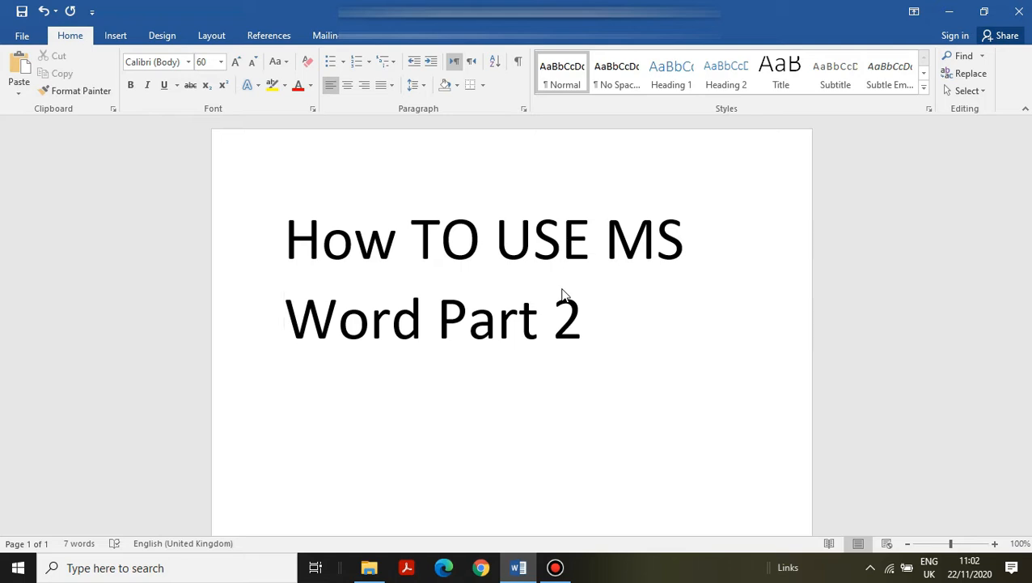
Break the title after "USE" so that "MS Word Part 2" starts on a second line.
{"action": "left_click", "coordinate": [598, 251]}
{"action": "key", "text": "Return"}
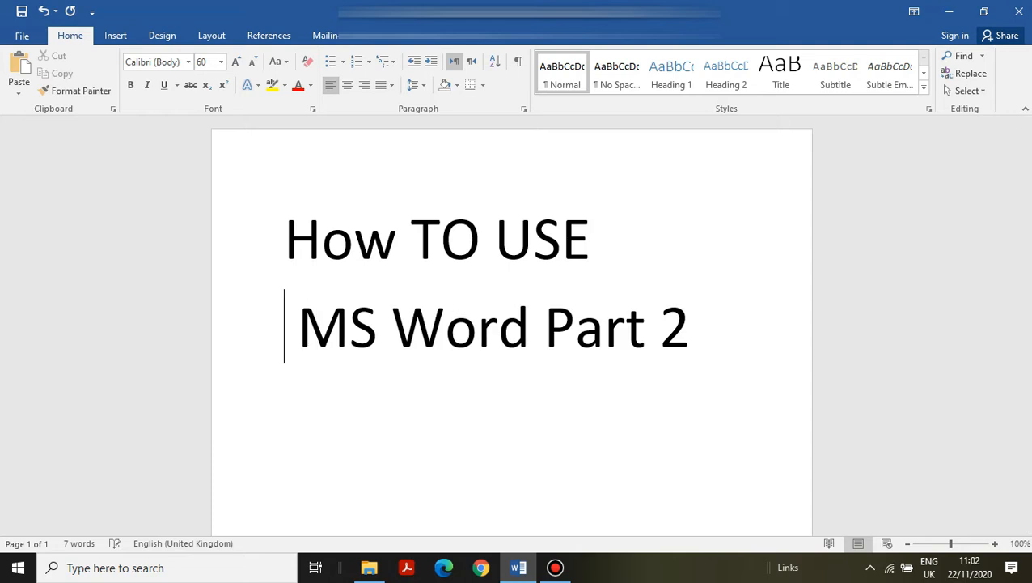
{"action": "left_click", "coordinate": [23, 38]}
{"action": "left_click", "coordinate": [23, 37]}
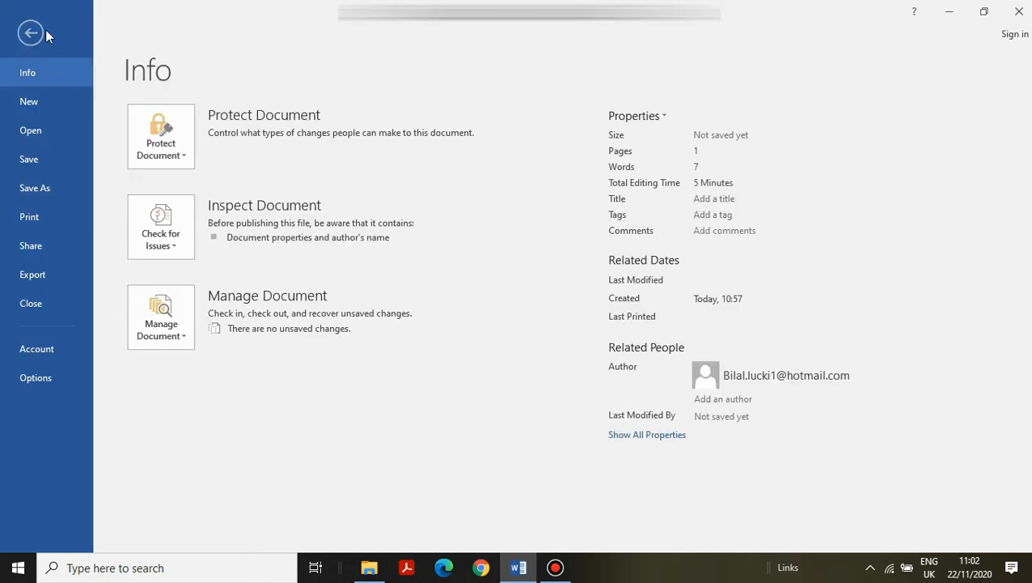
{"action": "left_click", "coordinate": [32, 34]}
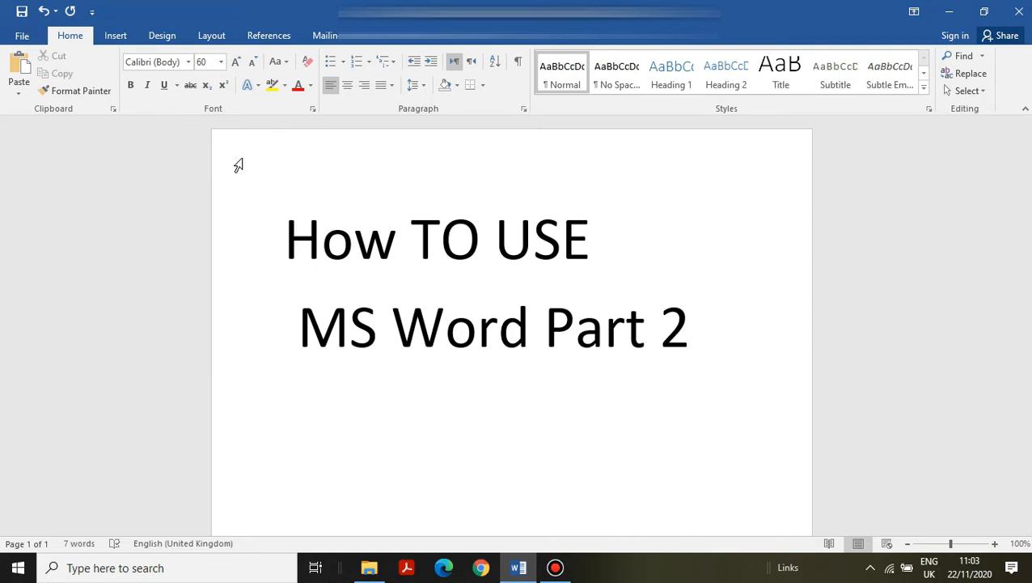
{"action": "left_click_drag", "start_coordinate": [712, 328], "coordinate": [279, 238]}
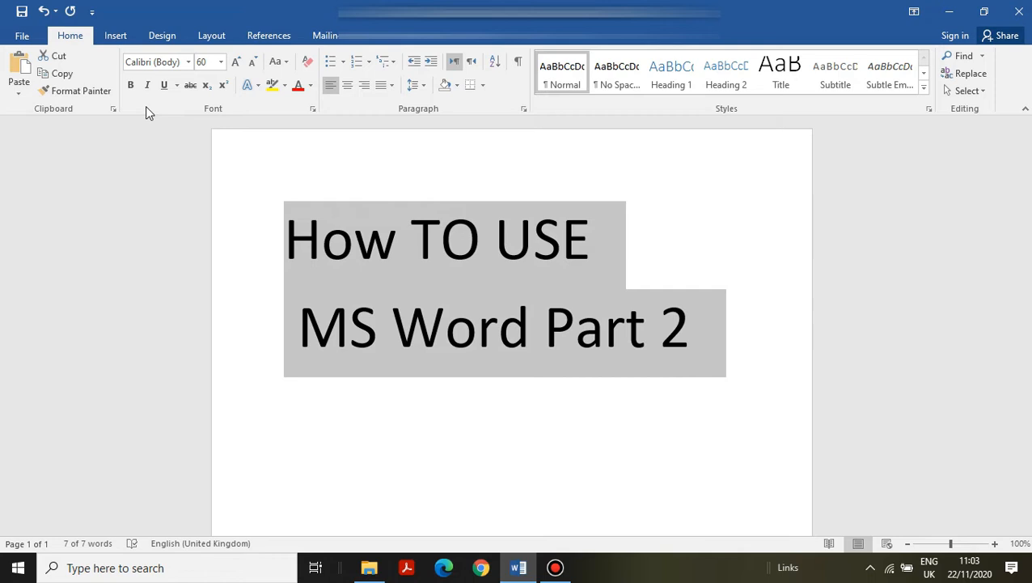
{"action": "left_click", "coordinate": [268, 247]}
{"action": "left_click", "coordinate": [243, 300]}
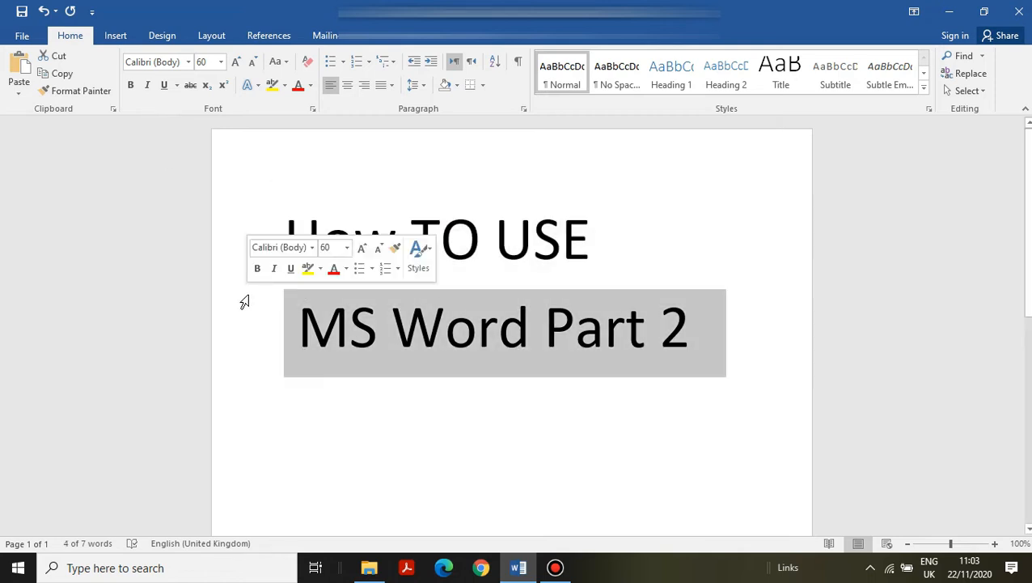
{"action": "left_click", "coordinate": [337, 391]}
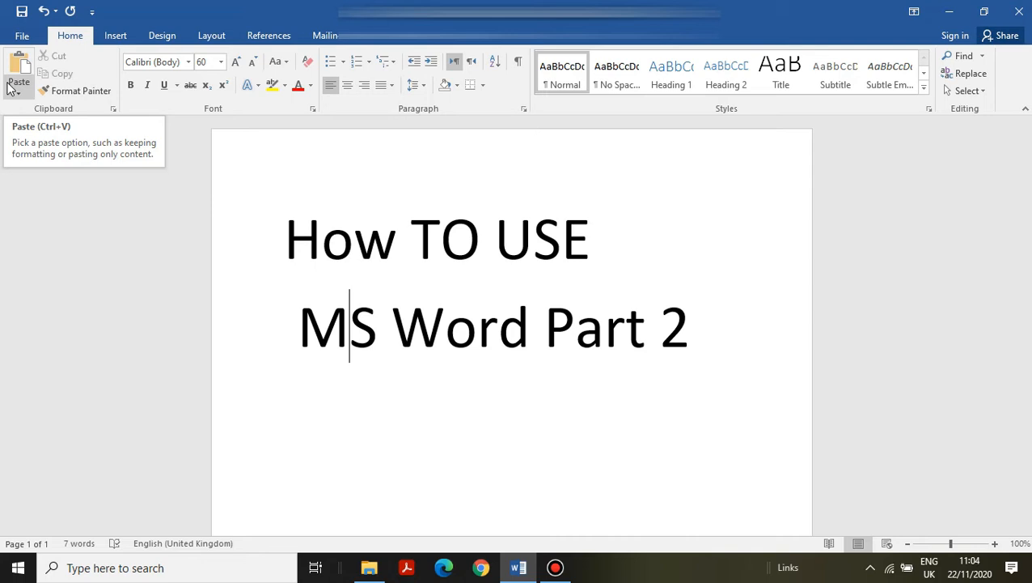
Add a new line below "MS Word Part 2" with the text "Past".
{"action": "left_click", "coordinate": [706, 344]}
{"action": "key", "text": "Return"}
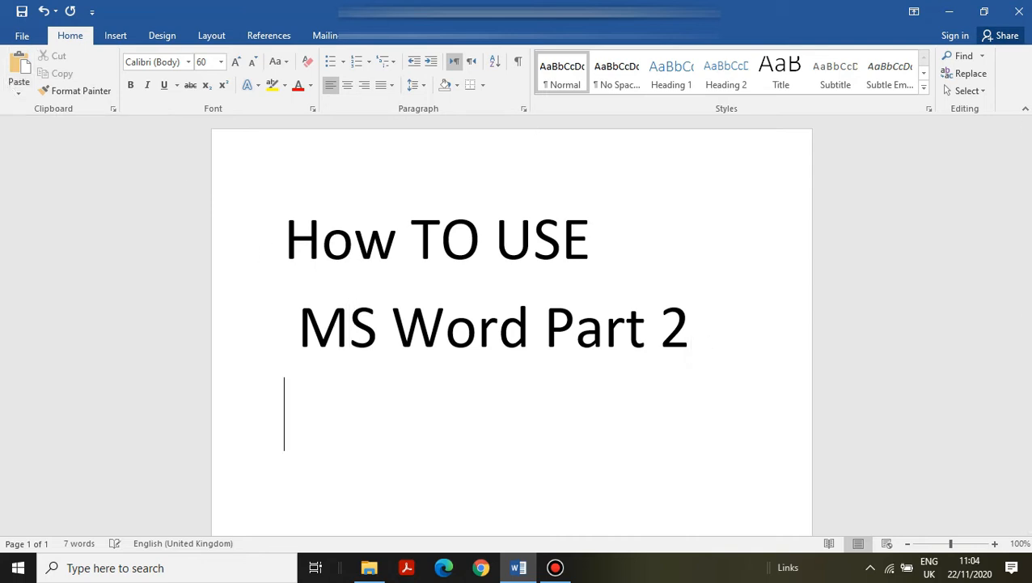
{"action": "type", "text": "Past"}
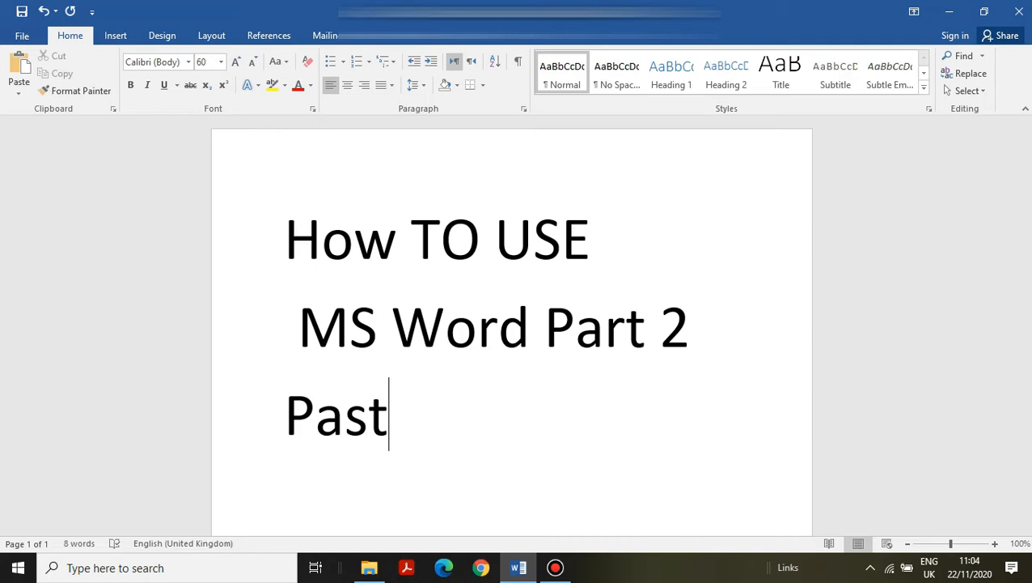
Copy the "How TO USE" line and start a new empty line below "Past".
{"action": "left_click_drag", "start_coordinate": [600, 239], "coordinate": [322, 243]}
{"action": "left_click_drag", "start_coordinate": [251, 289], "coordinate": [248, 289]}
{"action": "key", "text": "ctrl+c"}
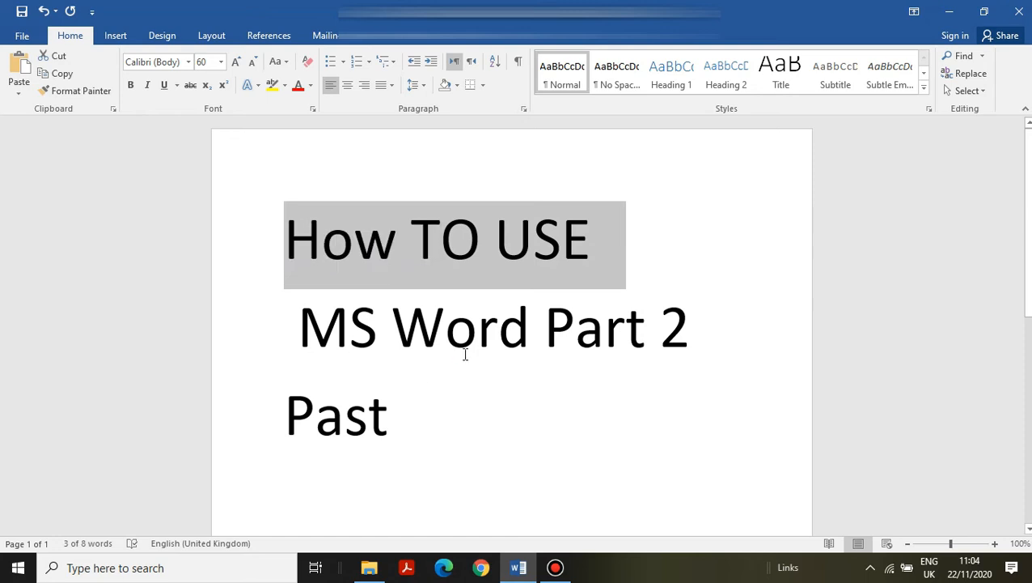
{"action": "scroll", "coordinate": [444, 409], "scroll_direction": "down", "scroll_amount": 1}
{"action": "scroll", "coordinate": [444, 413], "scroll_direction": "down", "scroll_amount": 5}
{"action": "left_click", "coordinate": [425, 267]}
{"action": "key", "text": "Return"}
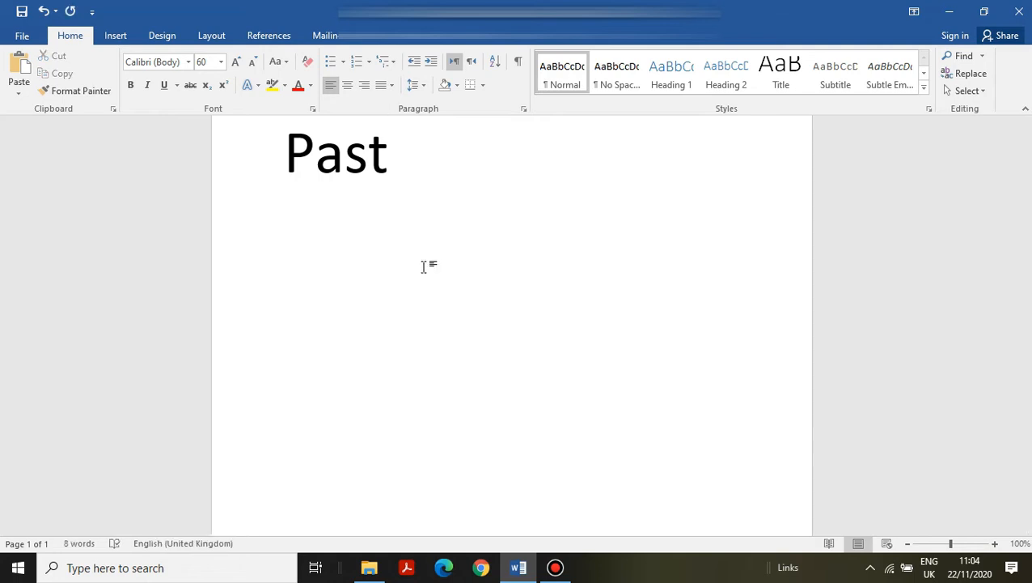
Try pasting the copied "How TO USE" line below "Past", and undo the paste.
{"action": "key", "text": "ctrl+v"}
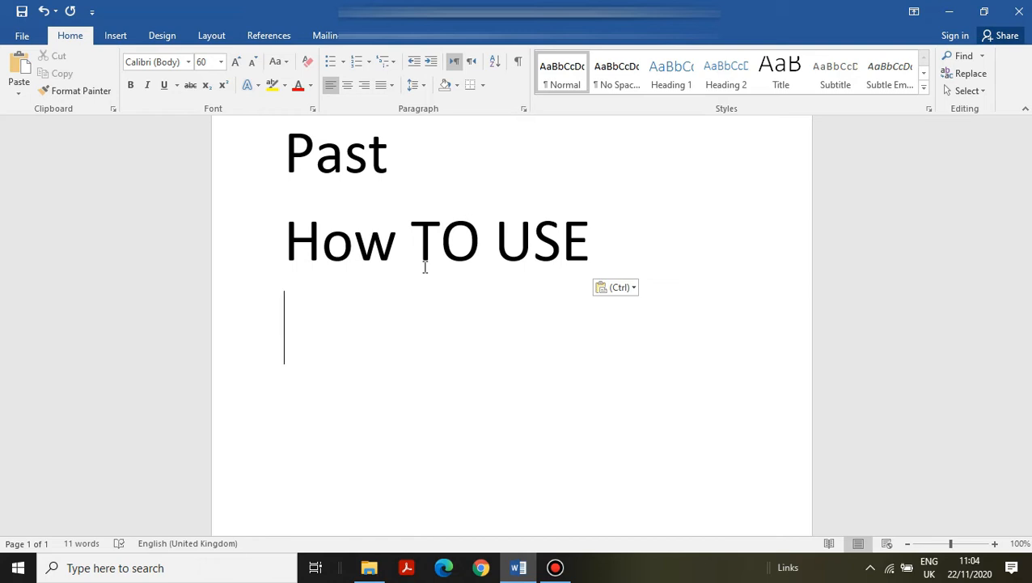
{"action": "key", "text": "ctrl+z"}
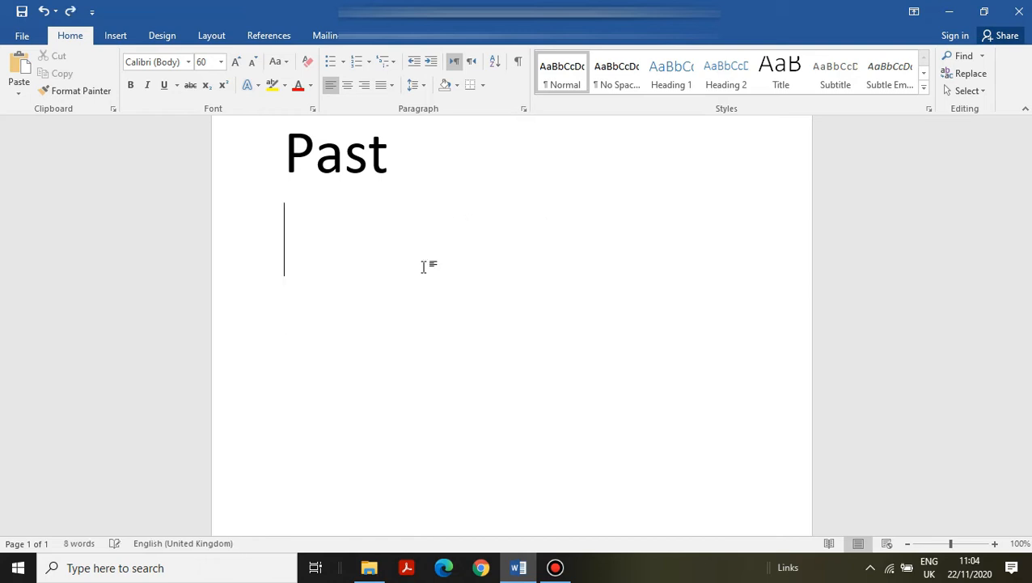
{"action": "scroll", "coordinate": [424, 267], "scroll_direction": "up", "scroll_amount": 3}
{"action": "scroll", "coordinate": [413, 268], "scroll_direction": "up", "scroll_amount": 1}
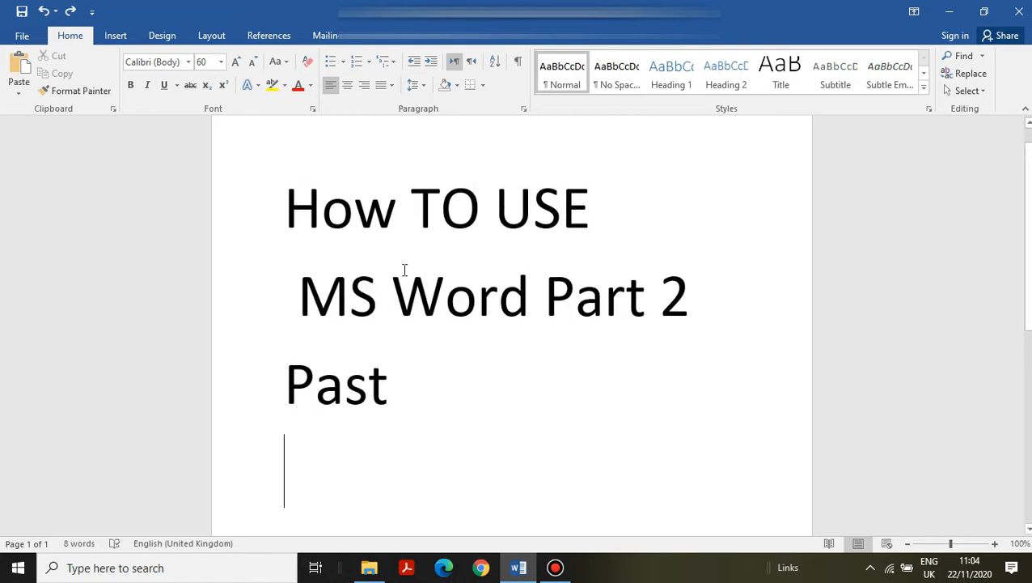
{"action": "left_click", "coordinate": [19, 88]}
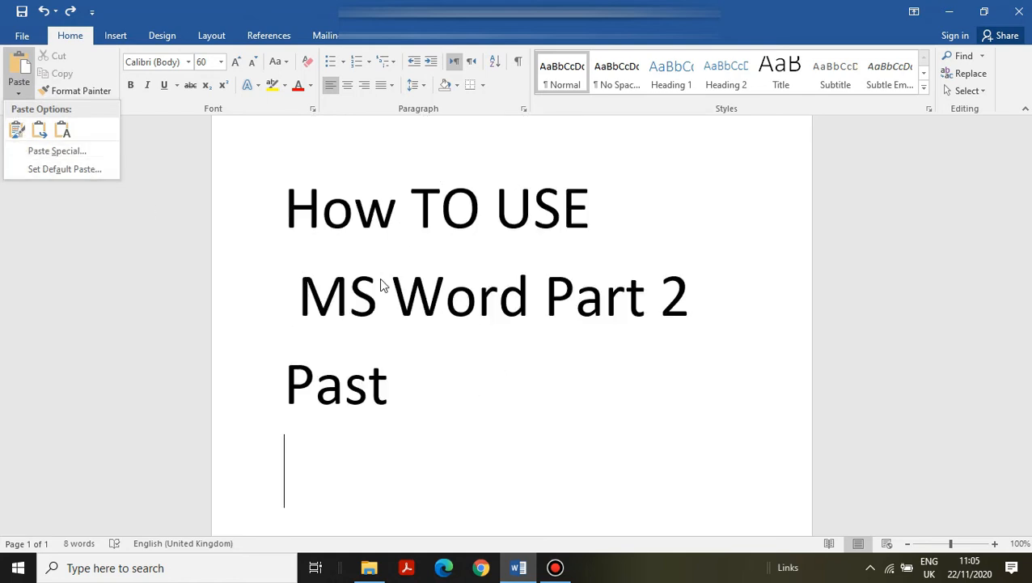
{"action": "left_click", "coordinate": [611, 223]}
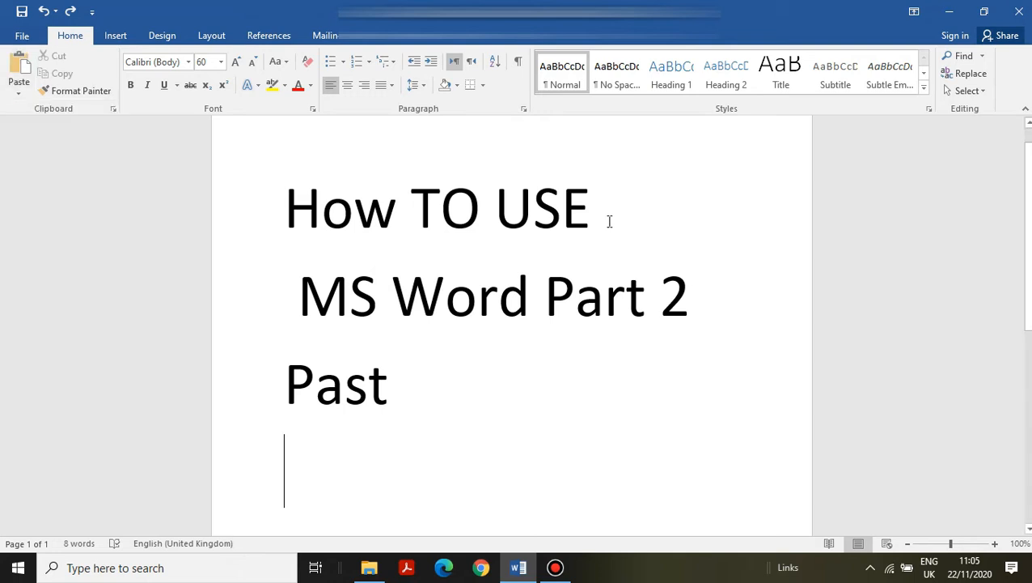
Colour the "How TO USE" line with the darkest green theme colour.
{"action": "left_click_drag", "start_coordinate": [595, 214], "coordinate": [359, 210]}
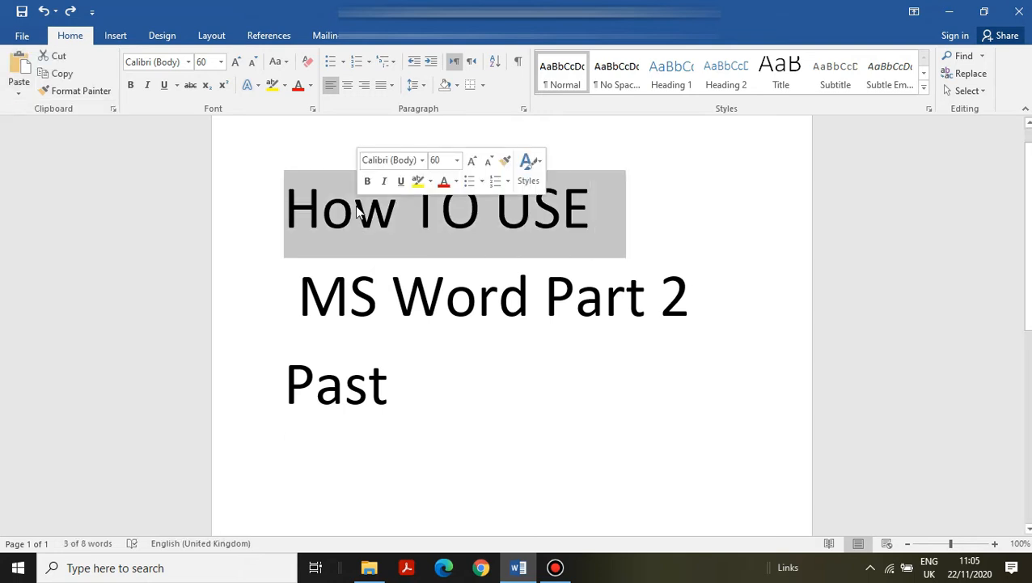
{"action": "left_click", "coordinate": [310, 85]}
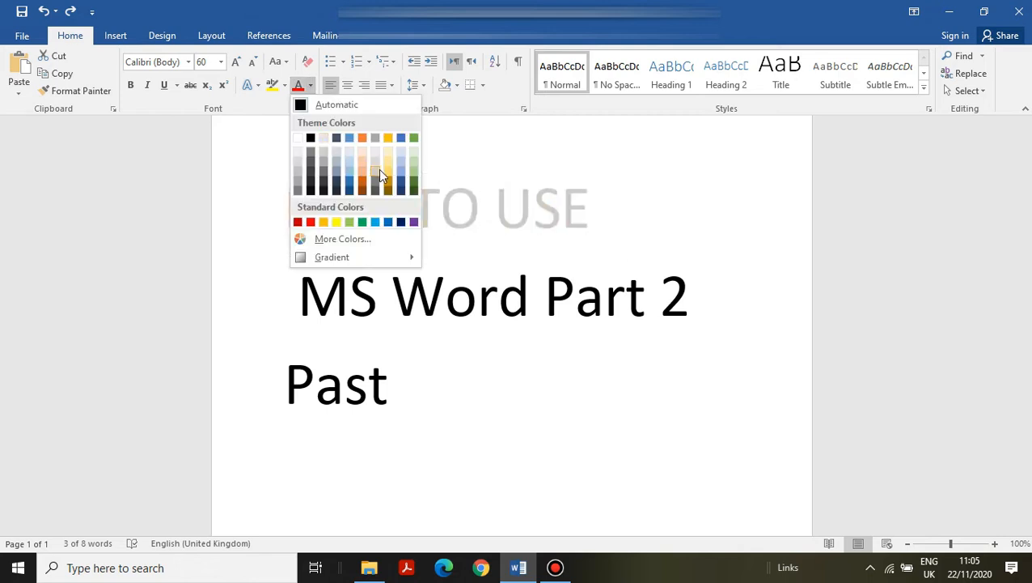
{"action": "left_click", "coordinate": [413, 192]}
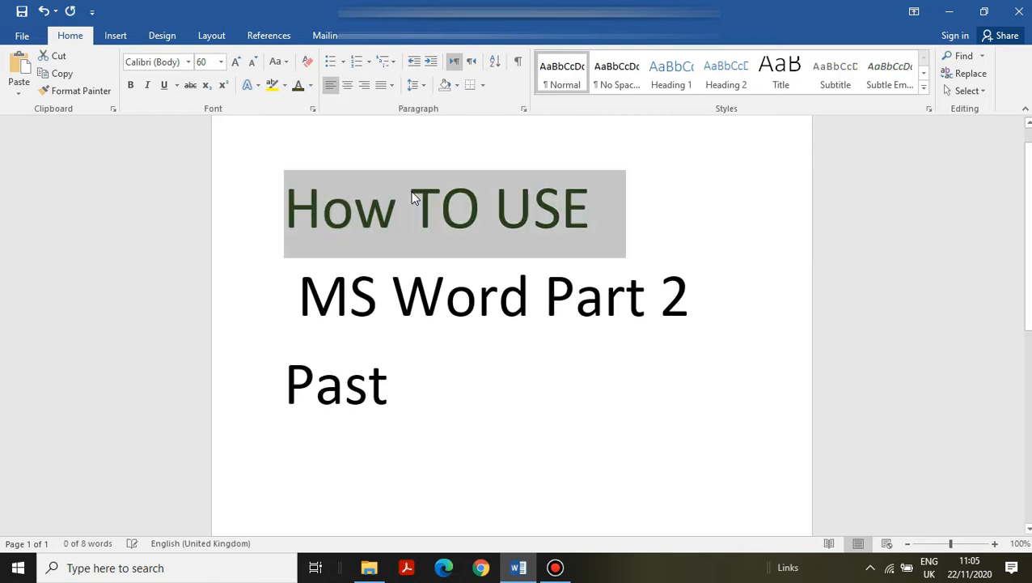
{"action": "left_click", "coordinate": [322, 206]}
Change the font colour of "MS Word Part 2" to a darker blue theme colour.
{"action": "left_click_drag", "start_coordinate": [299, 293], "coordinate": [689, 289]}
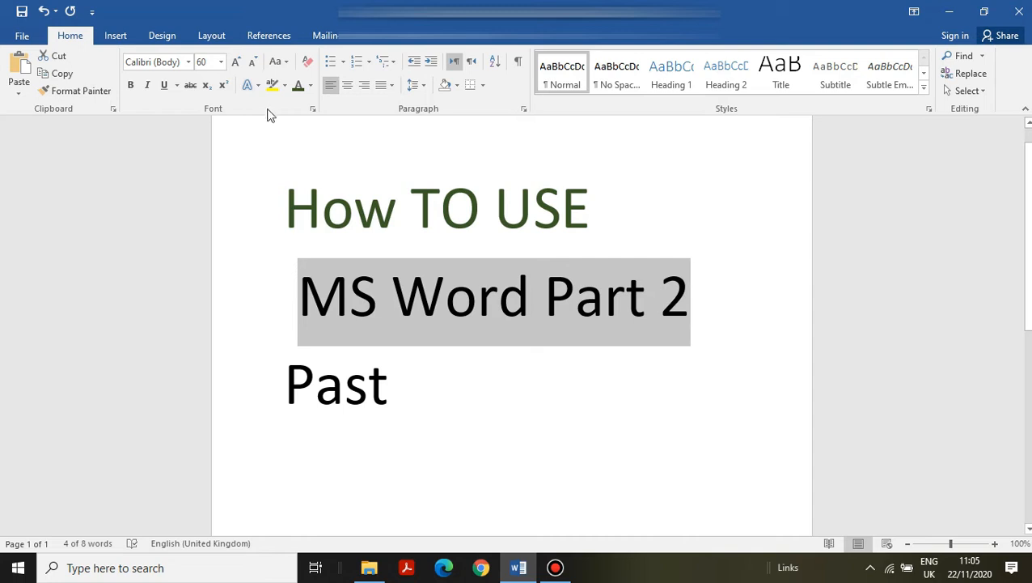
{"action": "left_click", "coordinate": [311, 87]}
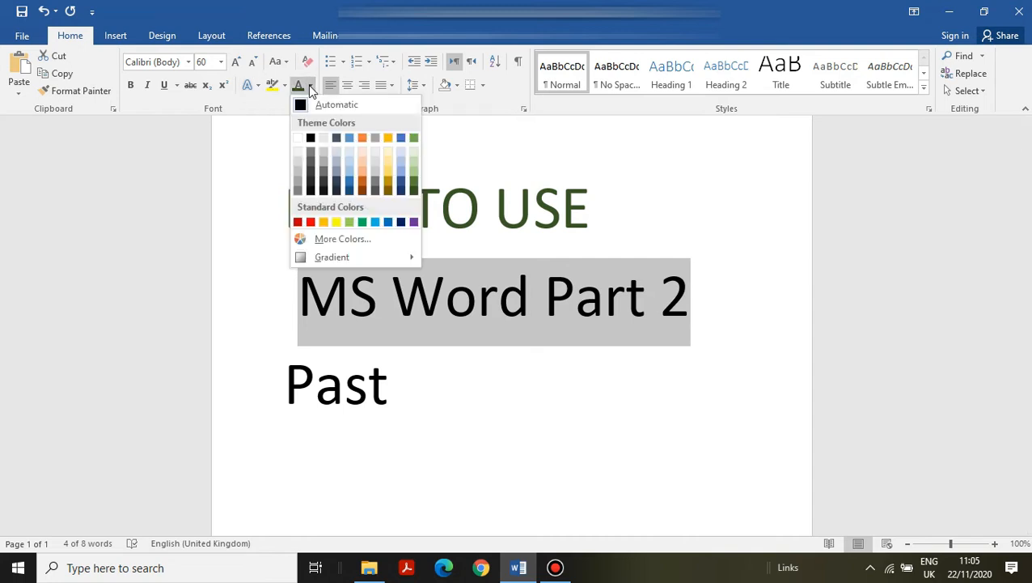
{"action": "left_click", "coordinate": [350, 185]}
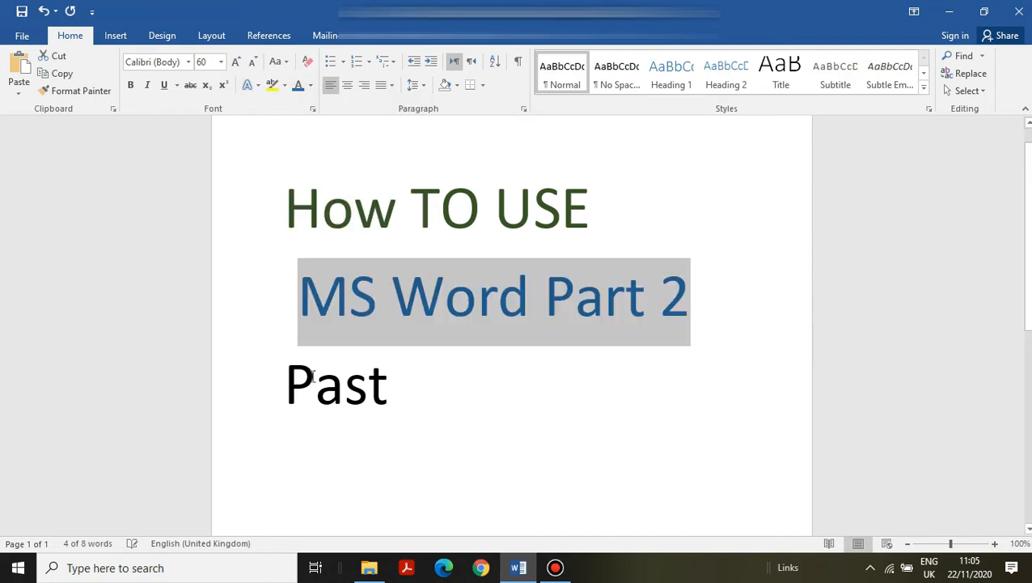
Change the font colour of the word "Past" to standard red.
{"action": "left_click", "coordinate": [284, 380]}
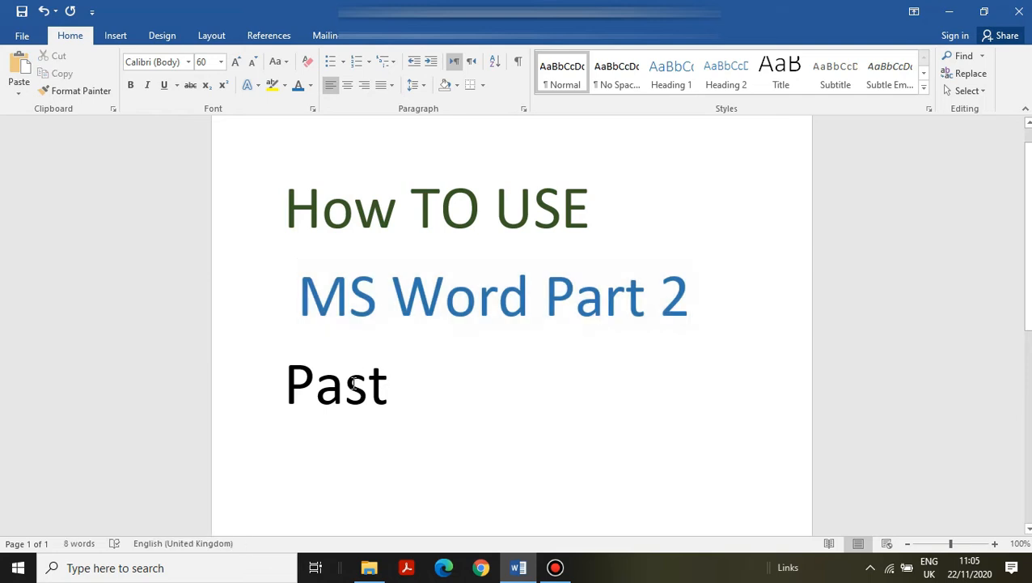
{"action": "left_click", "coordinate": [213, 390]}
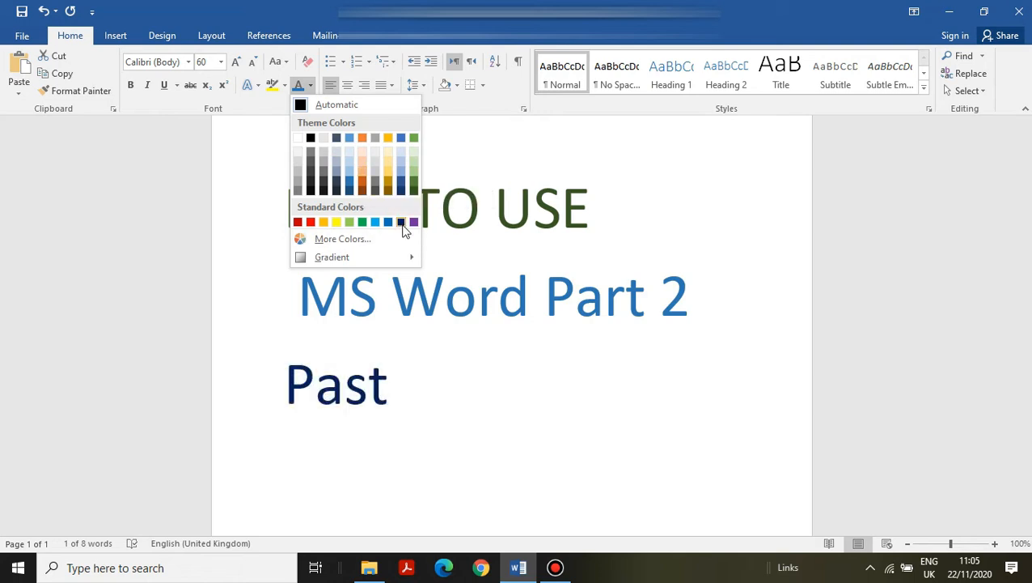
{"action": "left_click", "coordinate": [313, 223]}
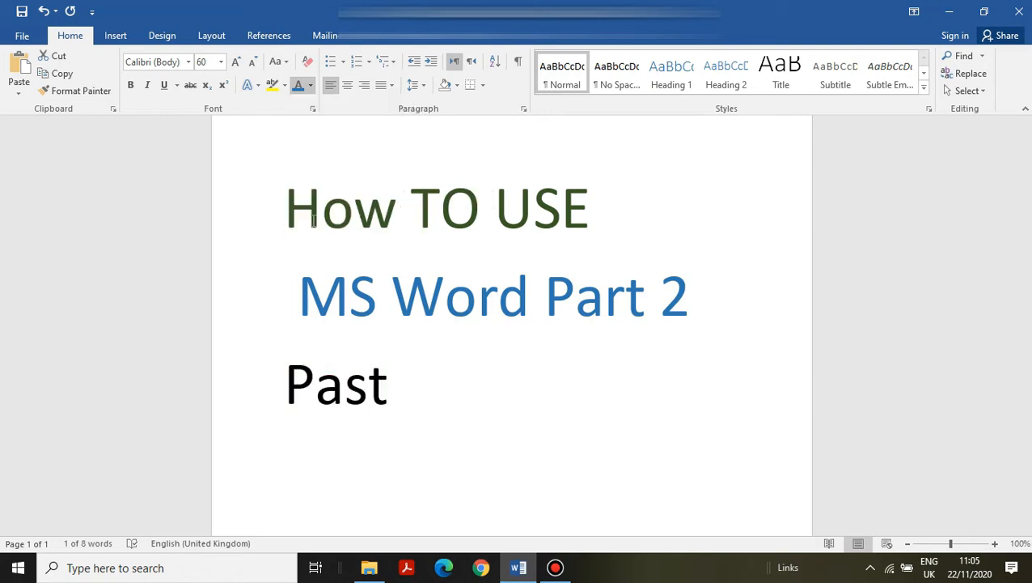
Remove the leading space before "MS Word Part 2" so the line begins at the margin.
{"action": "left_click", "coordinate": [292, 304]}
{"action": "key", "text": "BackSpace"}
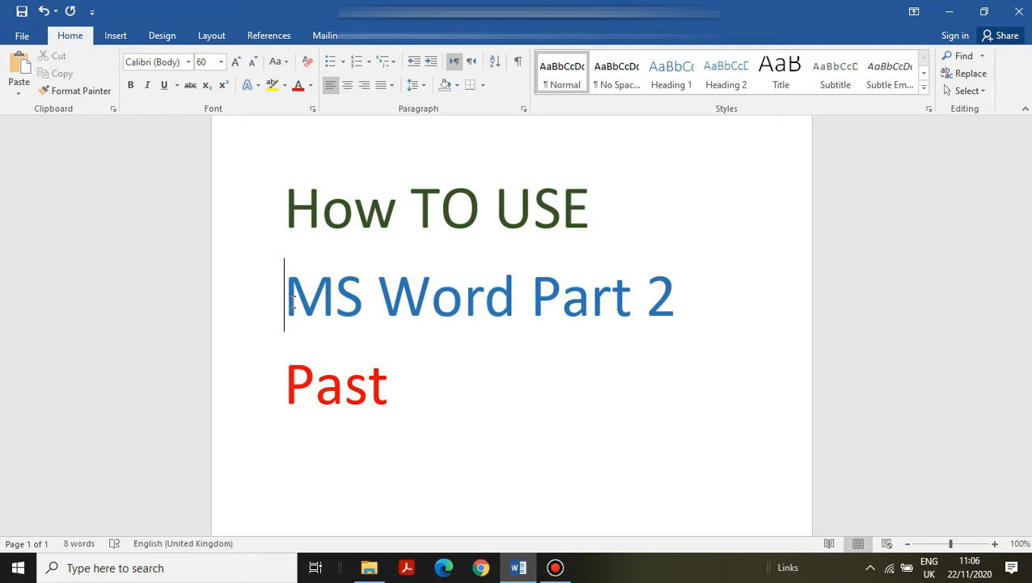
Set the "How TO USE" line to the Times New Roman font at size 40.
{"action": "left_click_drag", "start_coordinate": [284, 210], "coordinate": [544, 200]}
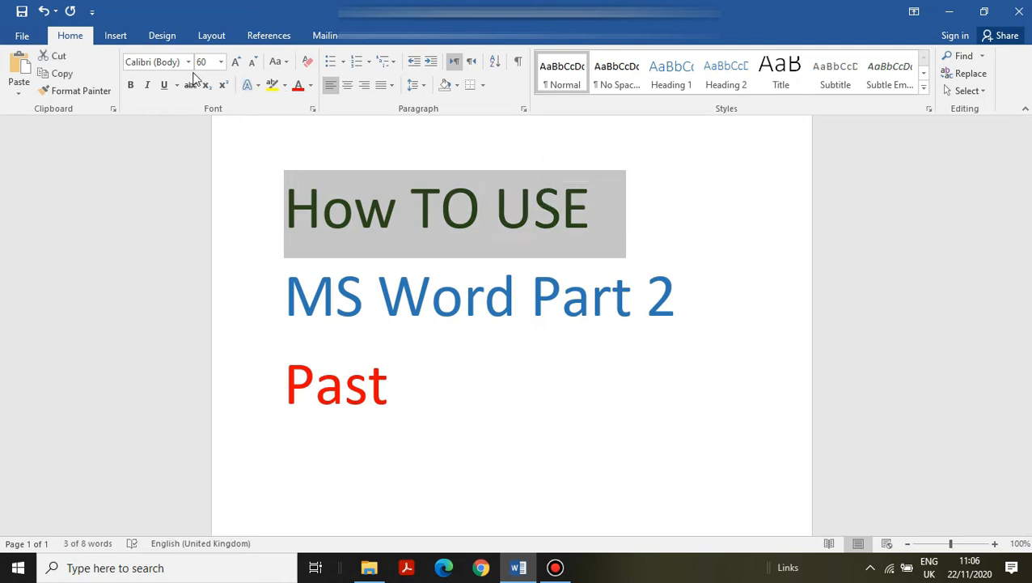
{"action": "left_click", "coordinate": [189, 63]}
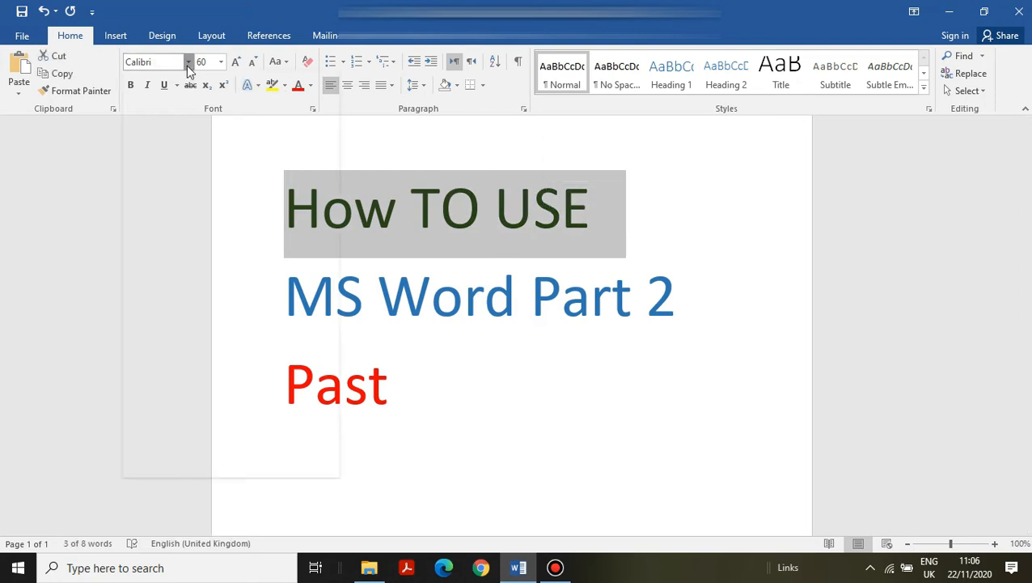
{"action": "left_click", "coordinate": [188, 63]}
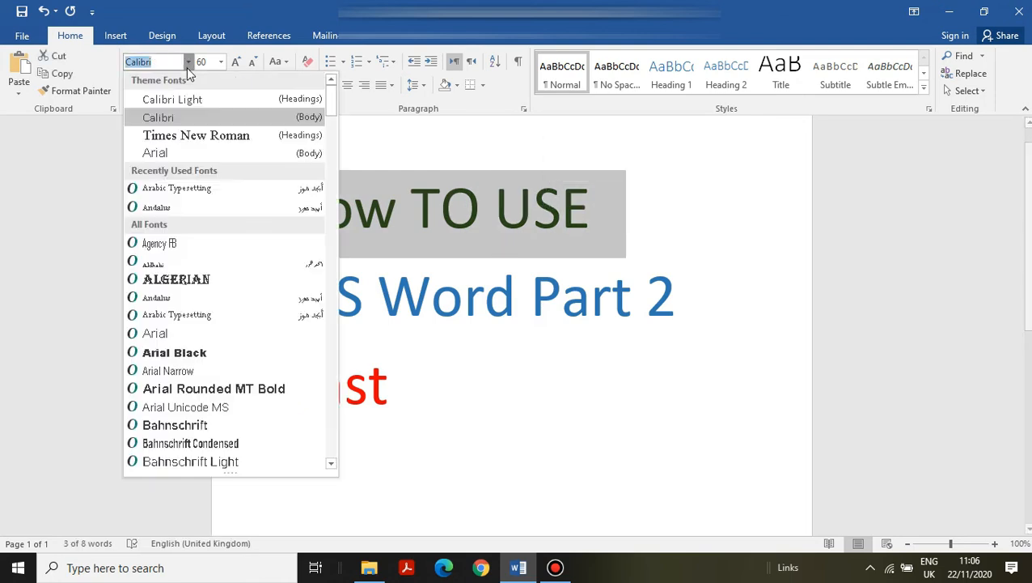
{"action": "left_click", "coordinate": [178, 135]}
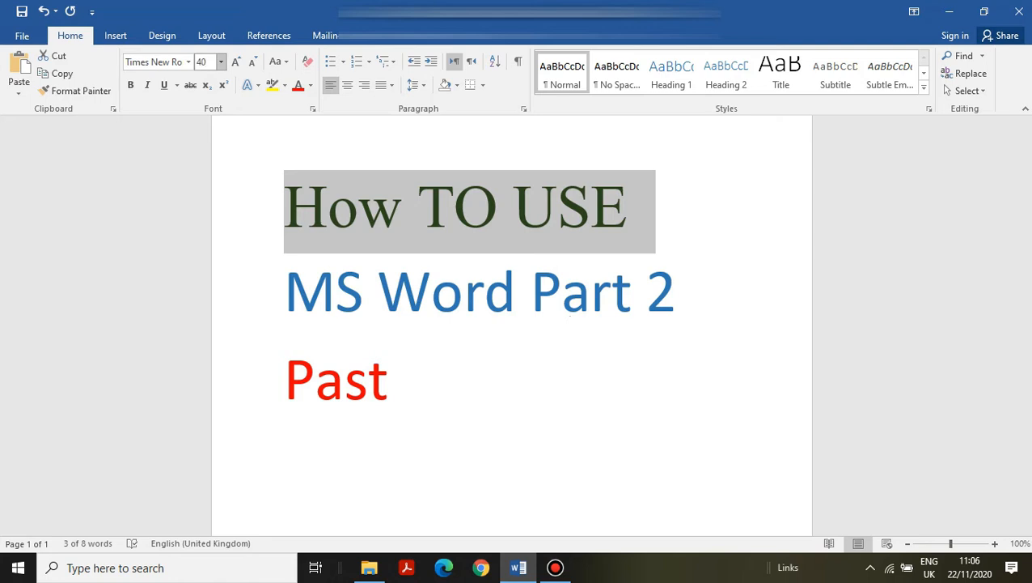
{"action": "type", "text": "40"}
{"action": "key", "text": "Return"}
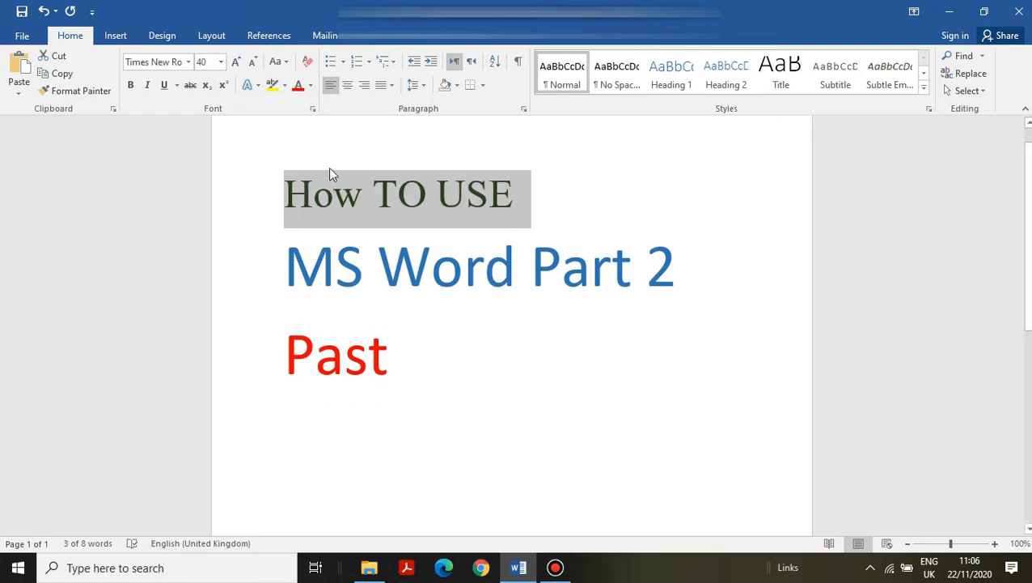
{"action": "left_click", "coordinate": [534, 213]}
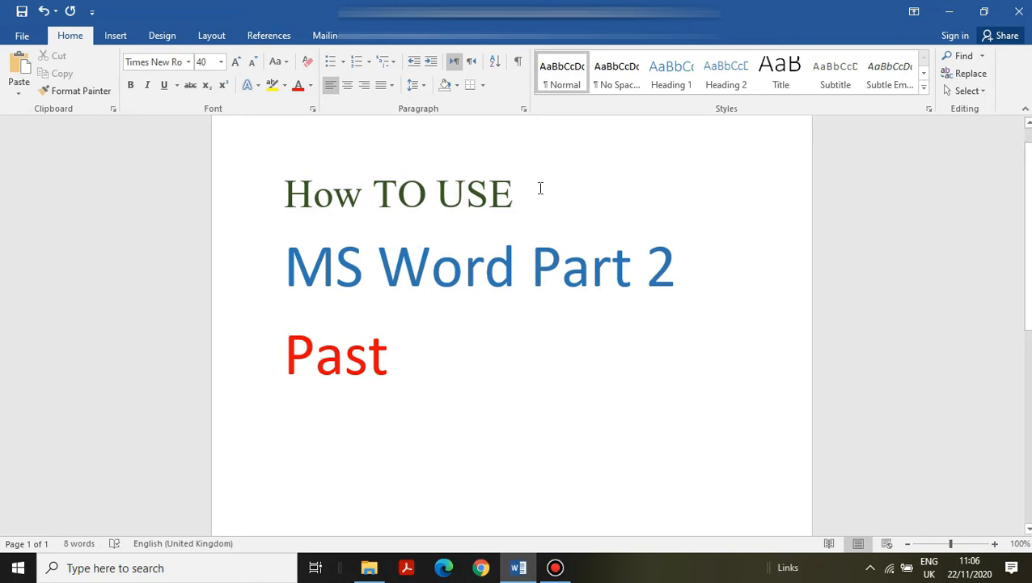
Copy the "How TO USE" line and paste it on a new line below "Past", keeping its source formatting.
{"action": "left_click_drag", "start_coordinate": [521, 191], "coordinate": [342, 195]}
{"action": "key", "text": "ctrl+c"}
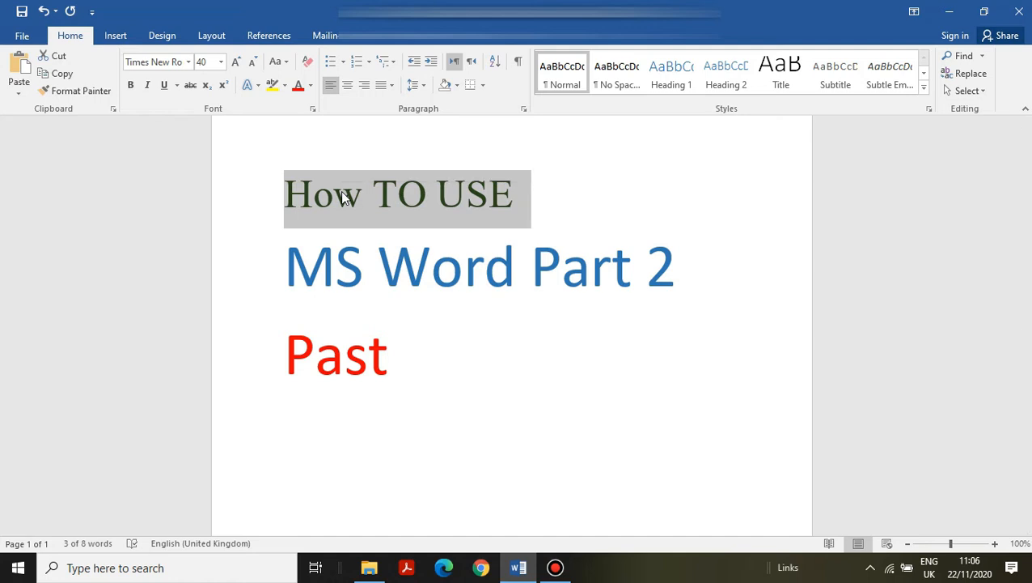
{"action": "left_click", "coordinate": [438, 378]}
{"action": "key", "text": "Return"}
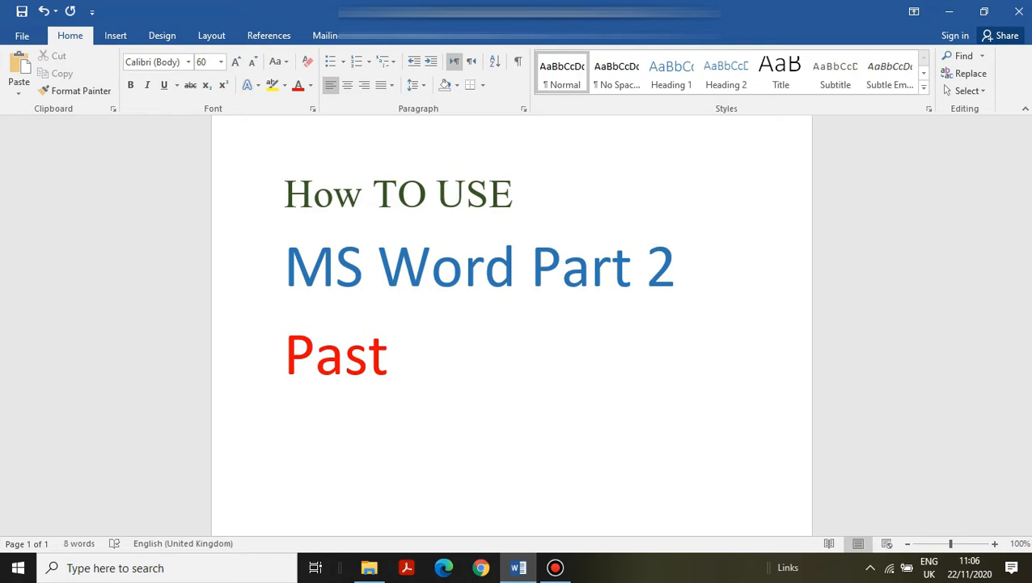
{"action": "left_click", "coordinate": [30, 94]}
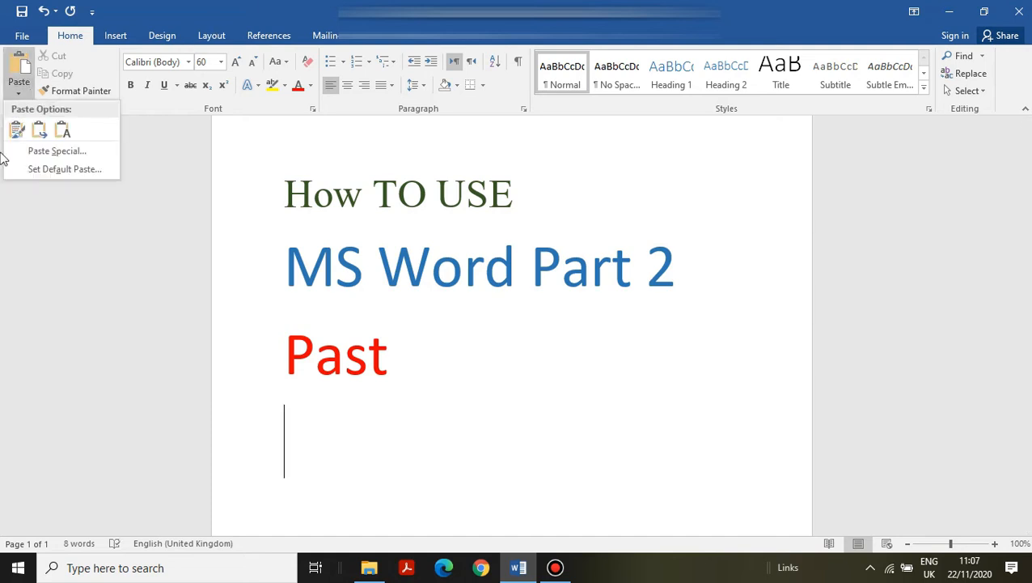
{"action": "left_click", "coordinate": [16, 131]}
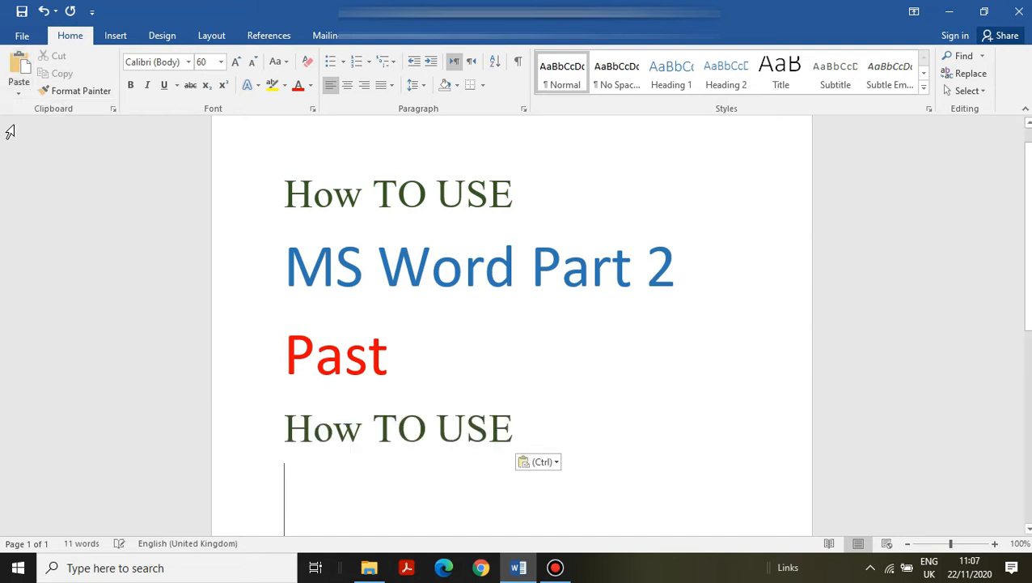
Undo the last paste and paste the copied "How TO USE" below "Past" as text only.
{"action": "key", "text": "ctrl+z"}
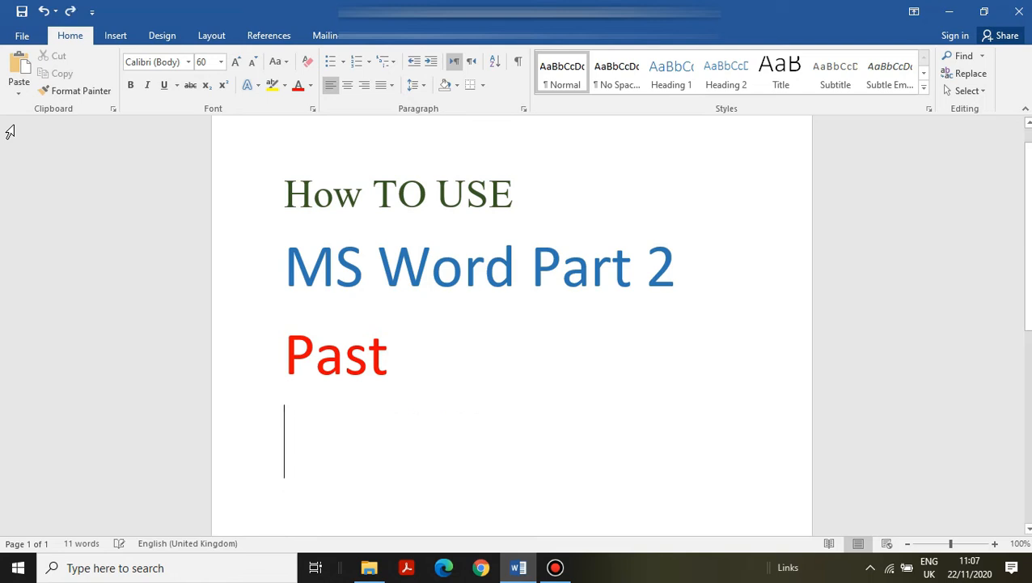
{"action": "left_click", "coordinate": [18, 89]}
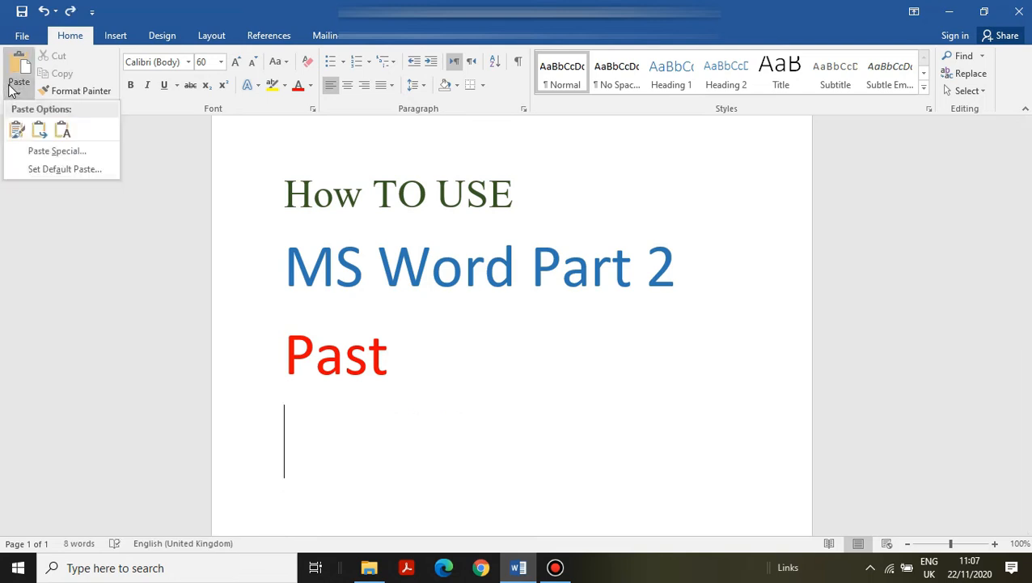
{"action": "left_click", "coordinate": [63, 132]}
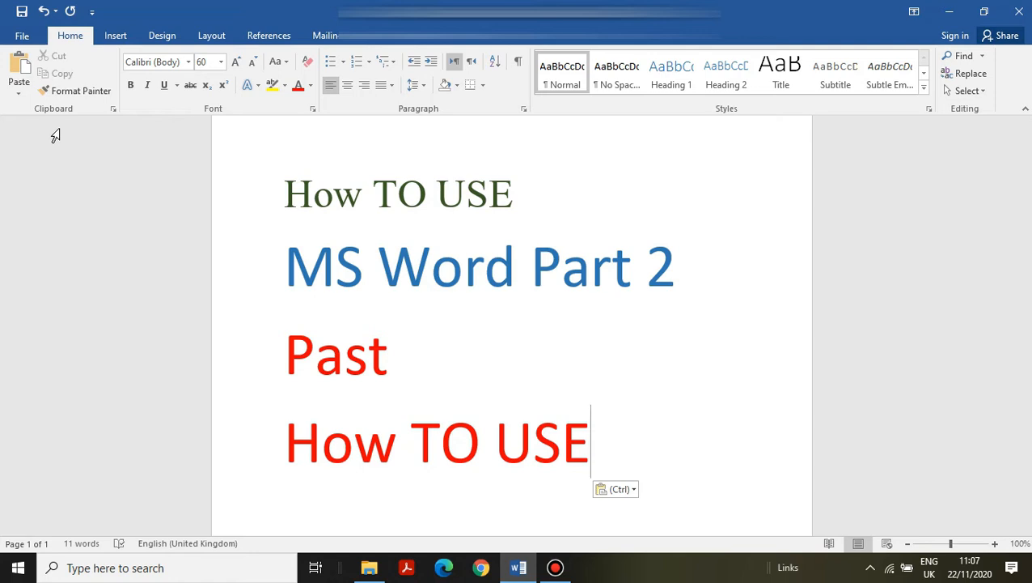
{"action": "scroll", "coordinate": [243, 241], "scroll_direction": "down", "scroll_amount": 2}
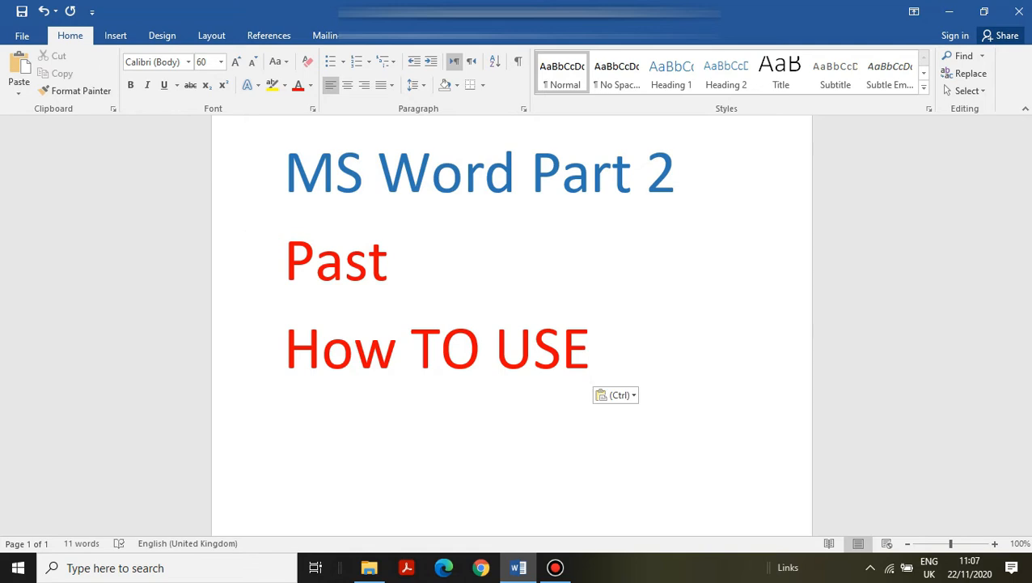
{"action": "key", "text": "Escape"}
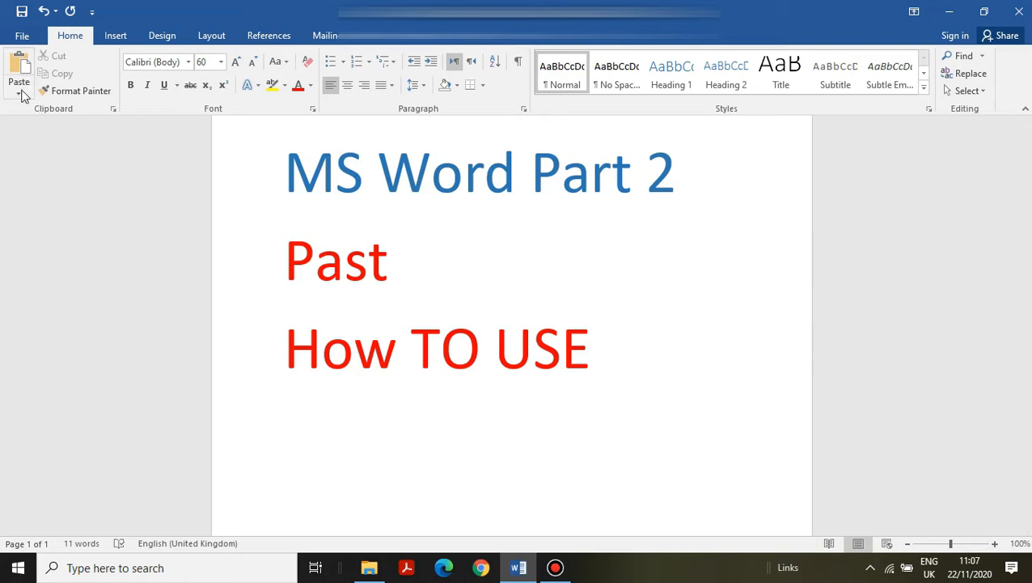
Paste "How TO USE" again below the red copy, keeping its source formatting.
{"action": "left_click", "coordinate": [19, 93]}
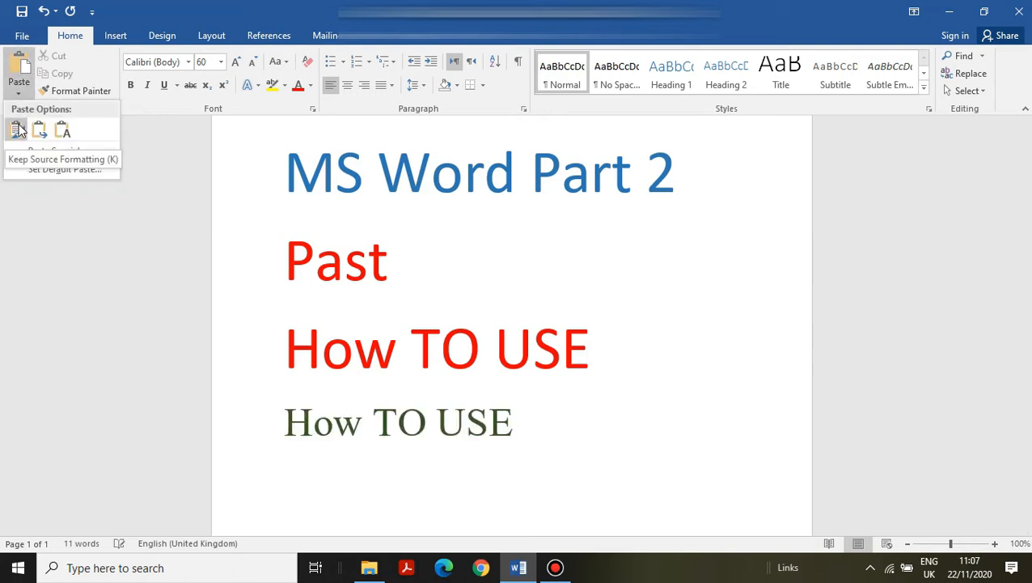
{"action": "left_click", "coordinate": [19, 130]}
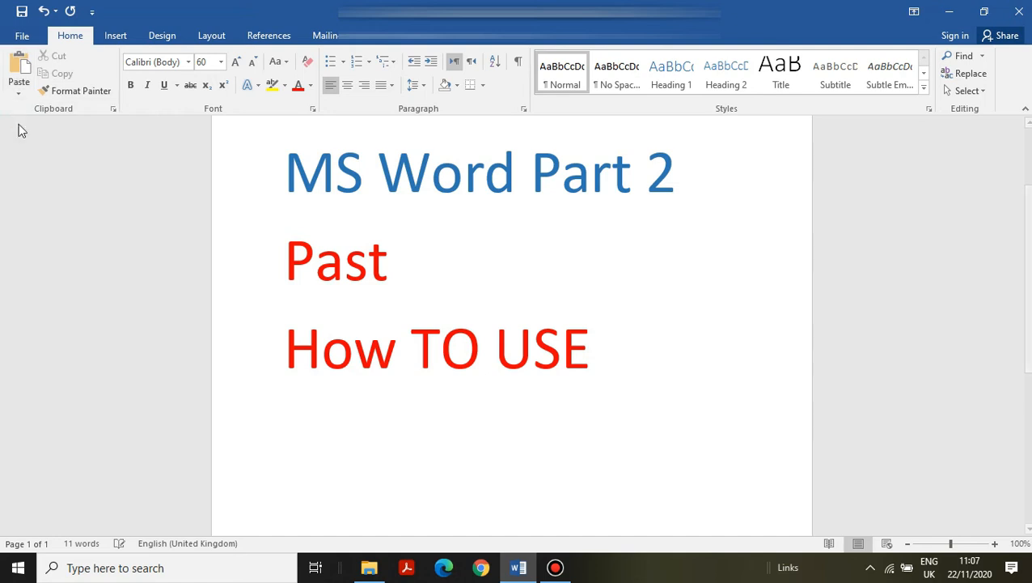
{"action": "left_click", "coordinate": [194, 206]}
{"action": "key", "text": "ctrl+v"}
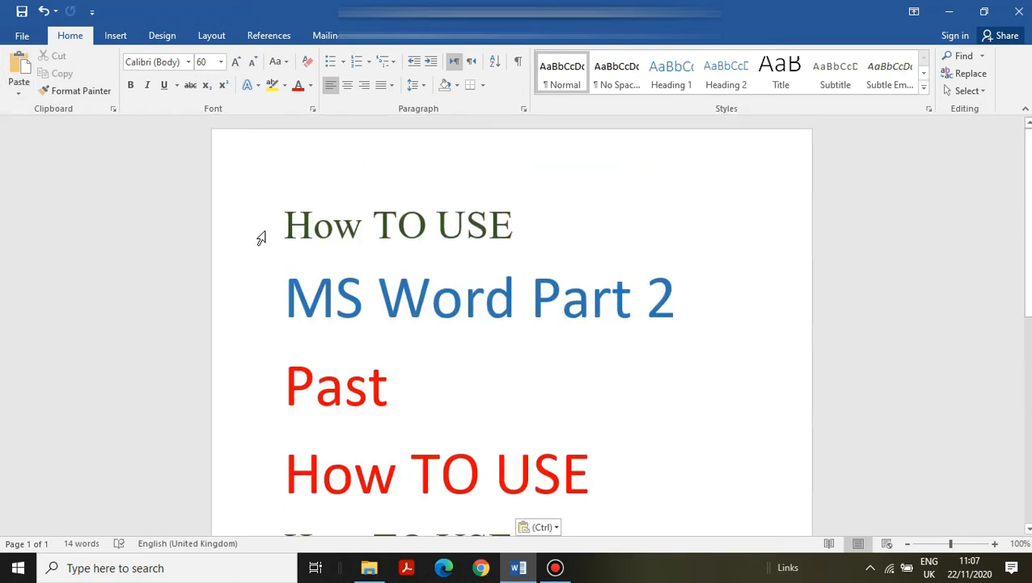
{"action": "scroll", "coordinate": [261, 237], "scroll_direction": "down", "scroll_amount": 3}
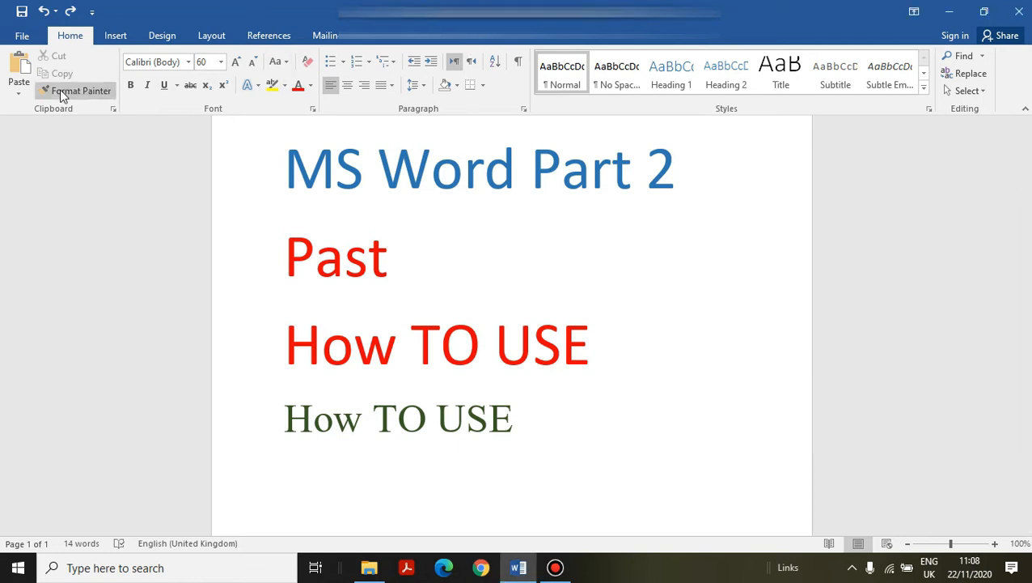
Copy the "MS Word Part 2" line and paste it on a new line below the last "How TO USE" with merged formatting.
{"action": "scroll", "coordinate": [422, 257], "scroll_direction": "up", "scroll_amount": 3}
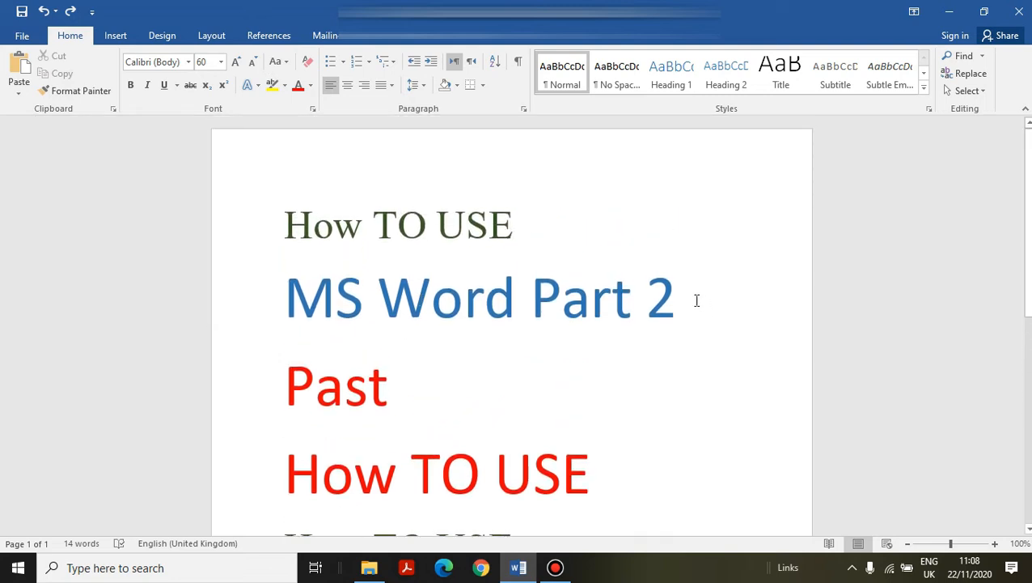
{"action": "left_click_drag", "start_coordinate": [593, 297], "coordinate": [354, 313]}
{"action": "key", "text": "ctrl+c"}
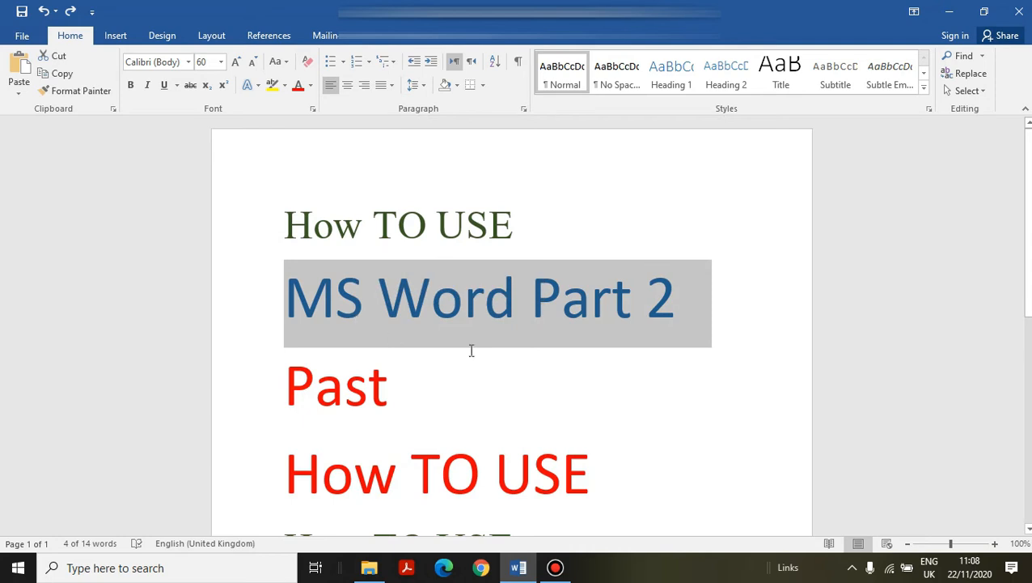
{"action": "scroll", "coordinate": [476, 371], "scroll_direction": "down", "scroll_amount": 3}
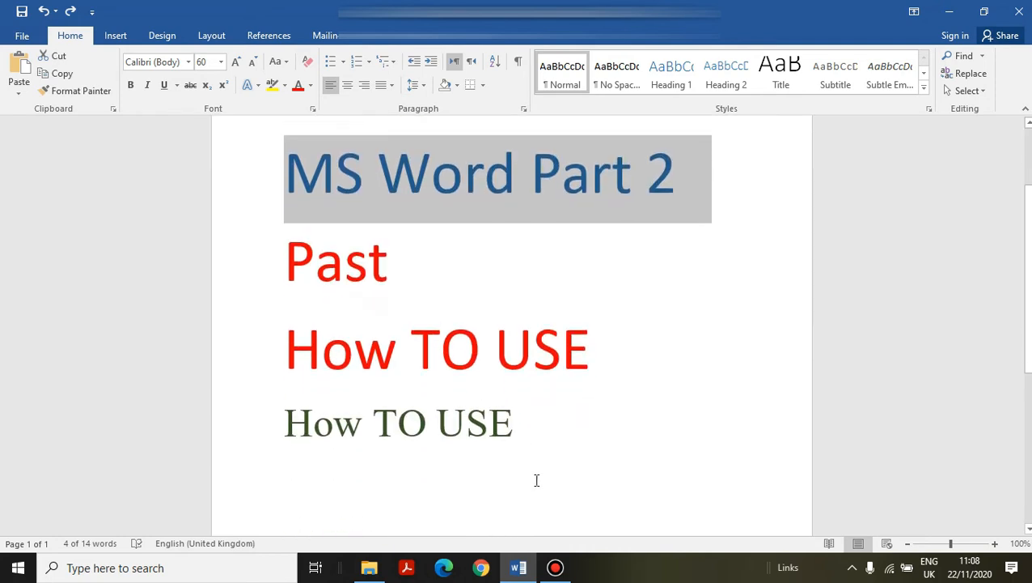
{"action": "left_click", "coordinate": [530, 445]}
{"action": "key", "text": "Return"}
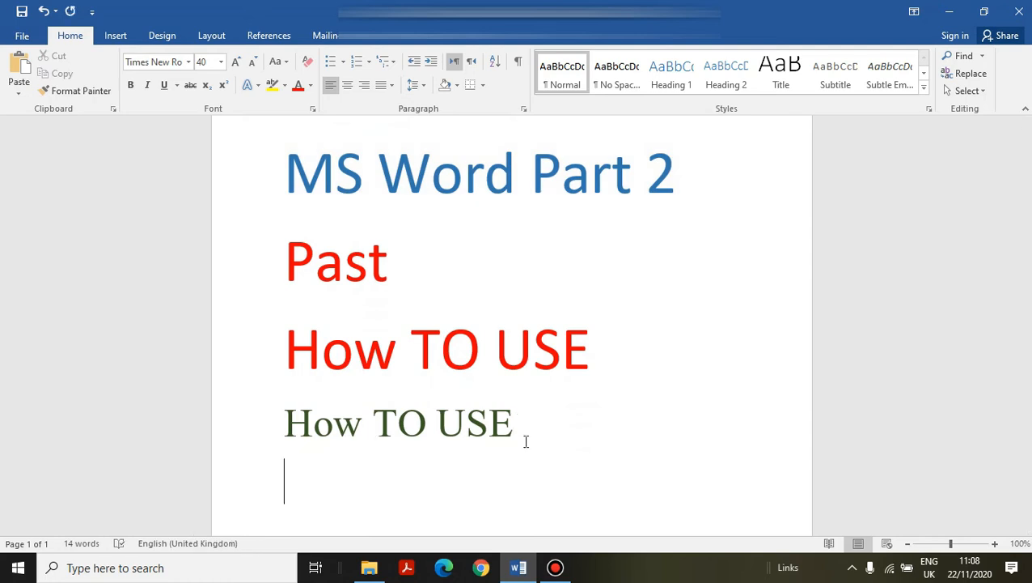
{"action": "left_click", "coordinate": [19, 92]}
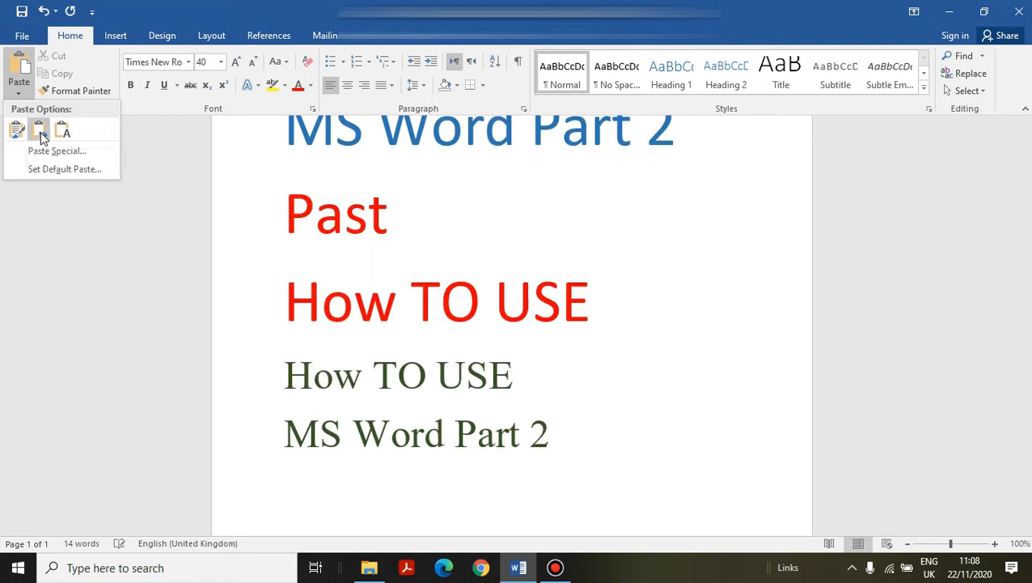
{"action": "left_click", "coordinate": [40, 133]}
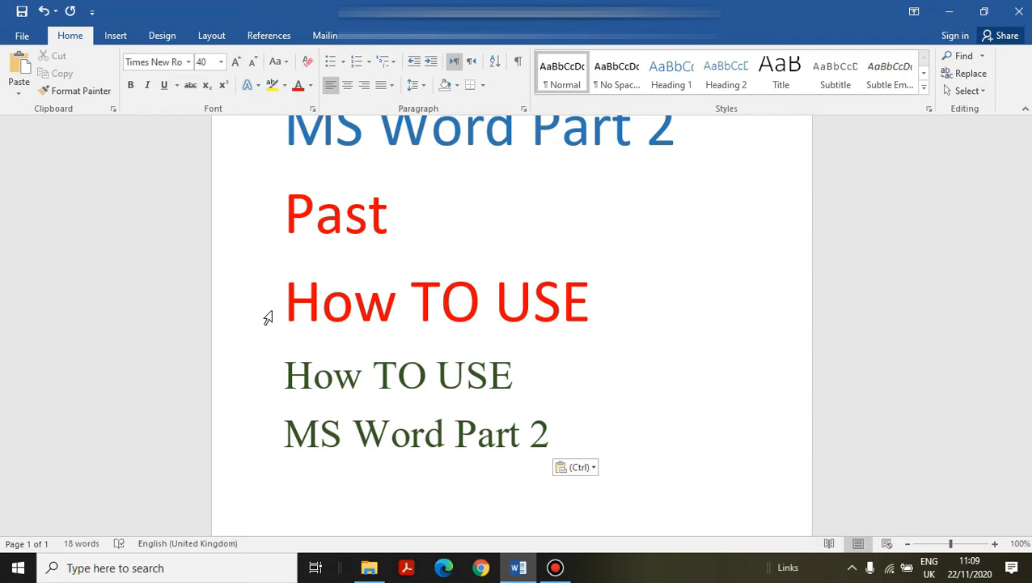
{"action": "scroll", "coordinate": [321, 410], "scroll_direction": "down", "scroll_amount": 2}
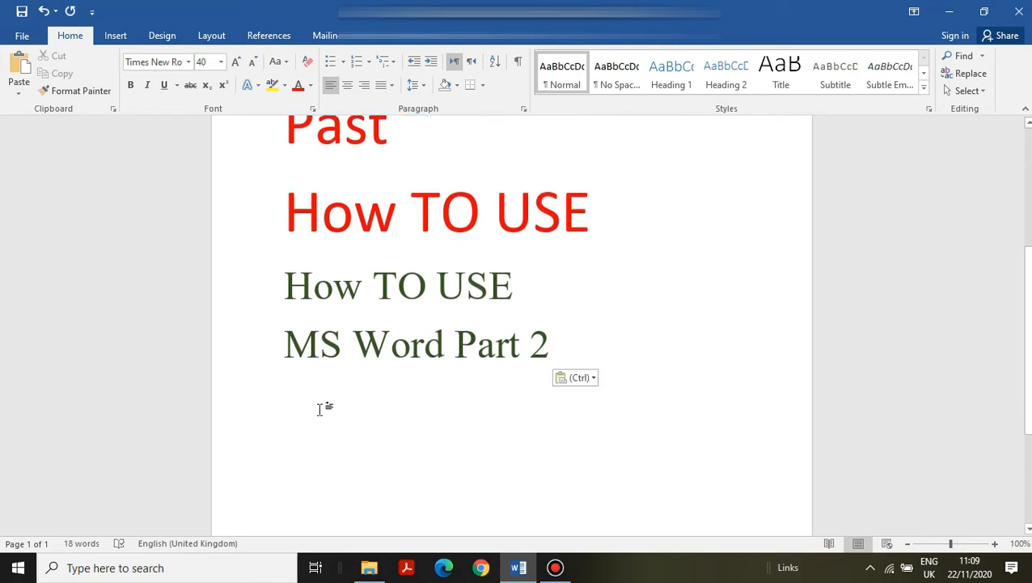
{"action": "left_click", "coordinate": [18, 92]}
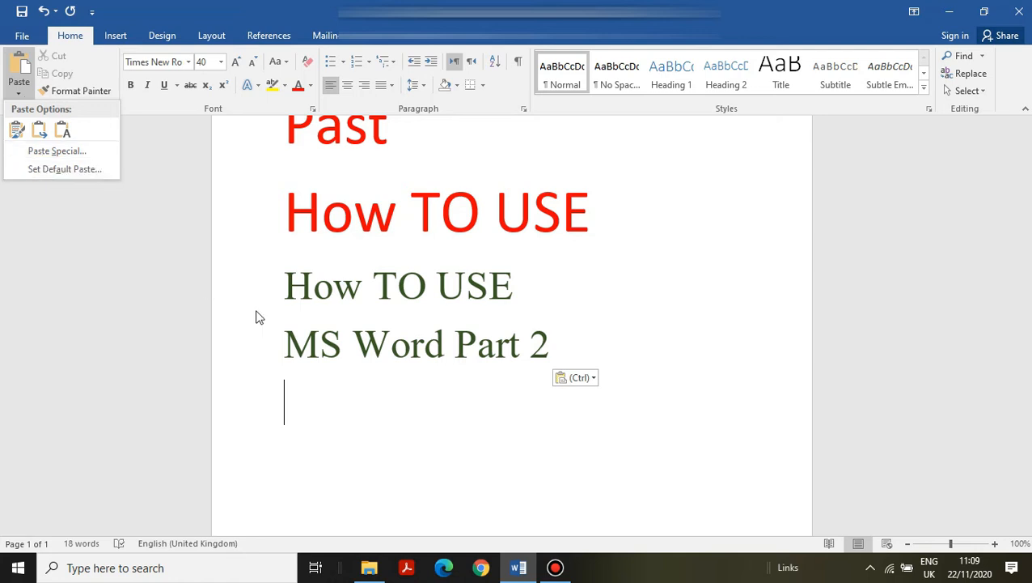
Switch to Chrome, close the other open tabs so only the new tab remains, and maximize the window.
{"action": "left_click", "coordinate": [477, 568]}
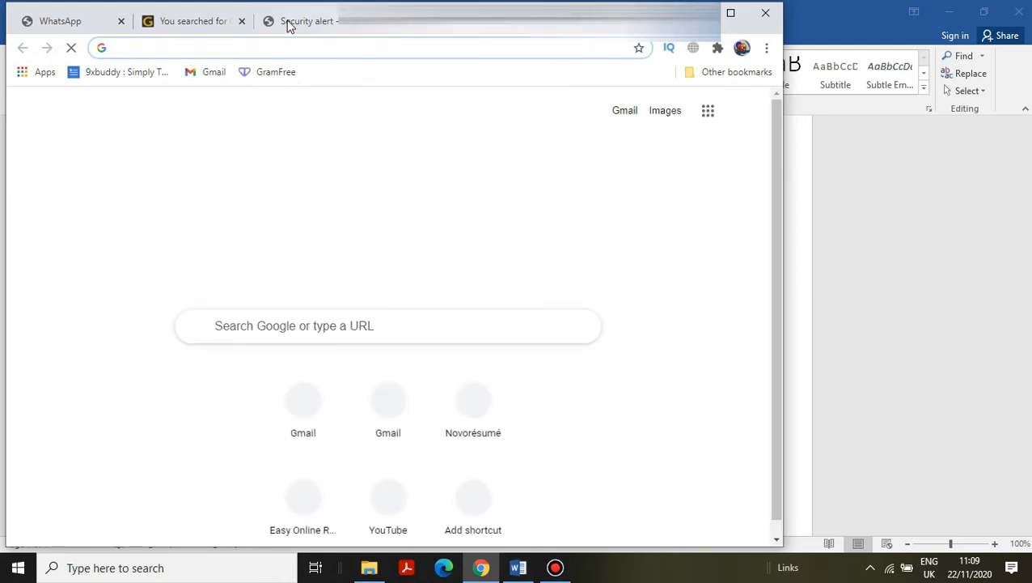
{"action": "left_click", "coordinate": [240, 22]}
{"action": "left_click", "coordinate": [242, 22]}
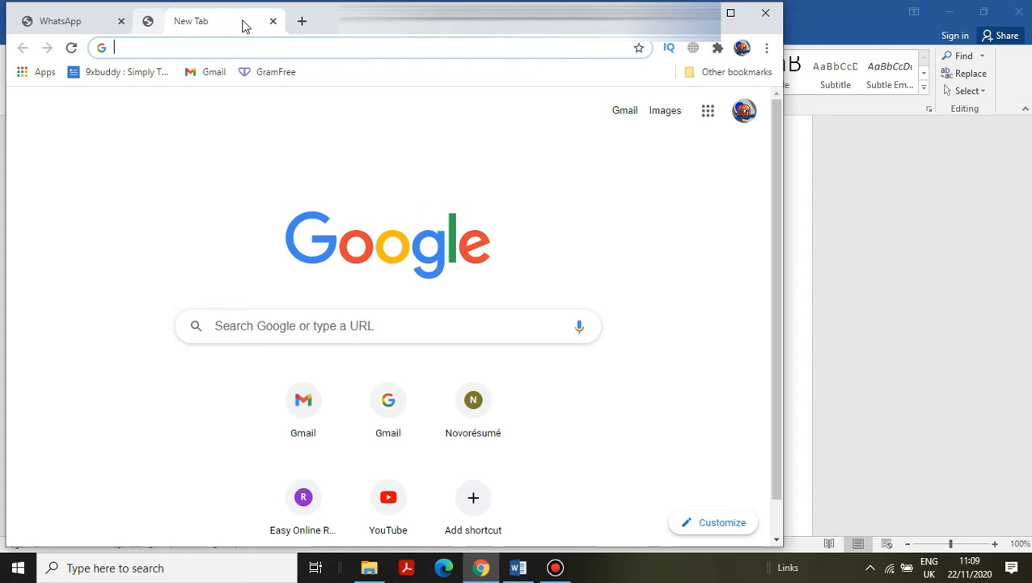
{"action": "left_click", "coordinate": [121, 21]}
{"action": "left_click", "coordinate": [731, 13]}
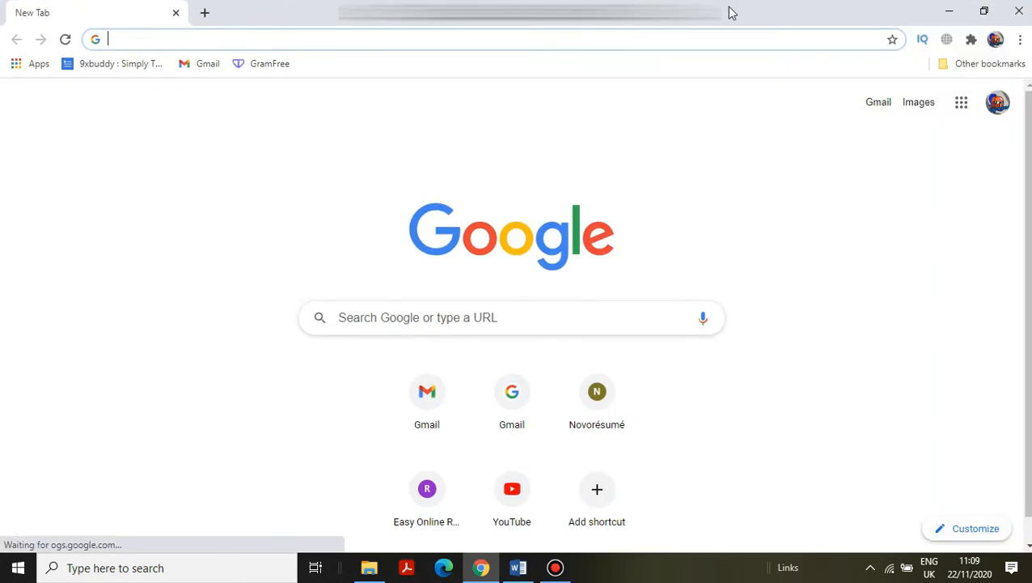
Search Google for "facebook wikipedia" and open the Facebook article on Wikipedia.
{"action": "left_click", "coordinate": [617, 42]}
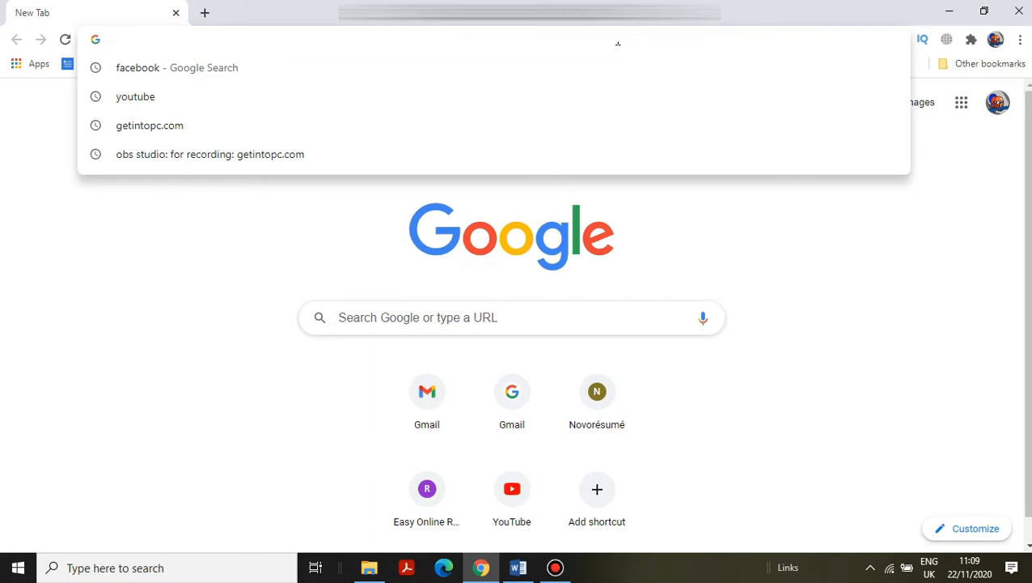
{"action": "key", "text": "alt+Tab"}
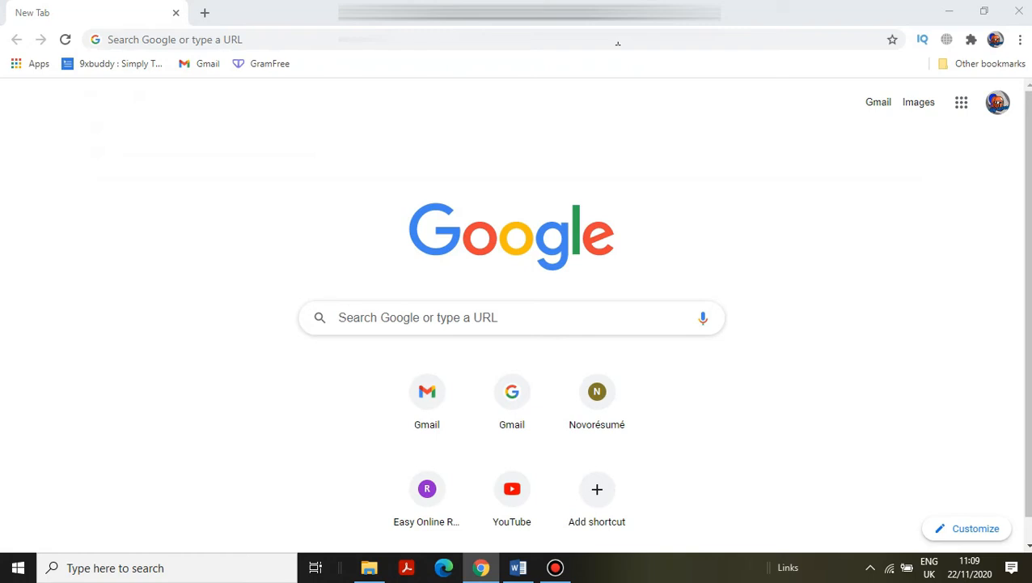
{"action": "left_click", "coordinate": [617, 42]}
{"action": "type", "text": "ok"}
{"action": "key", "text": "BackSpace"}
{"action": "key", "text": "BackSpace"}
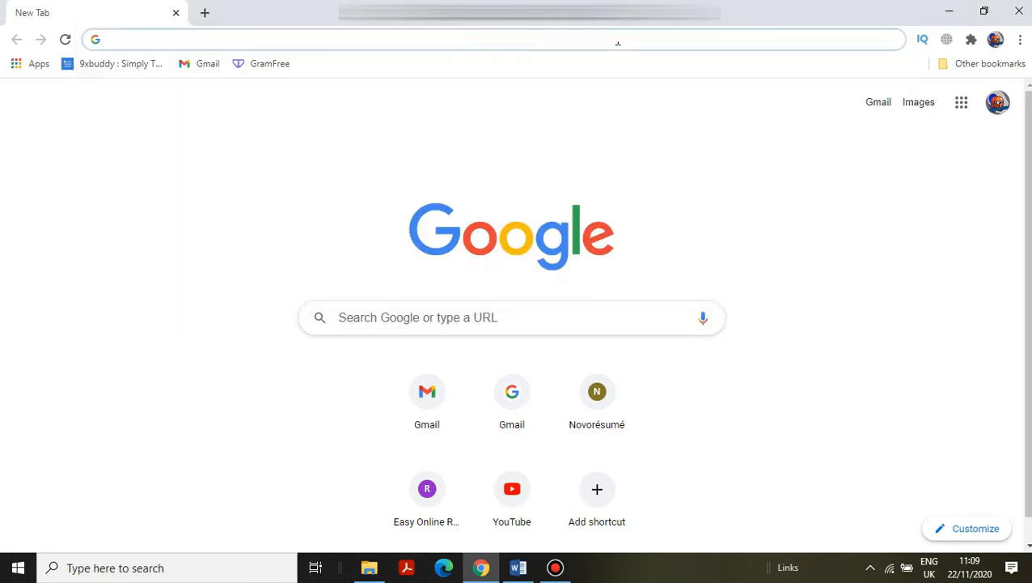
{"action": "type", "text": "face"}
{"action": "type", "text": "book"}
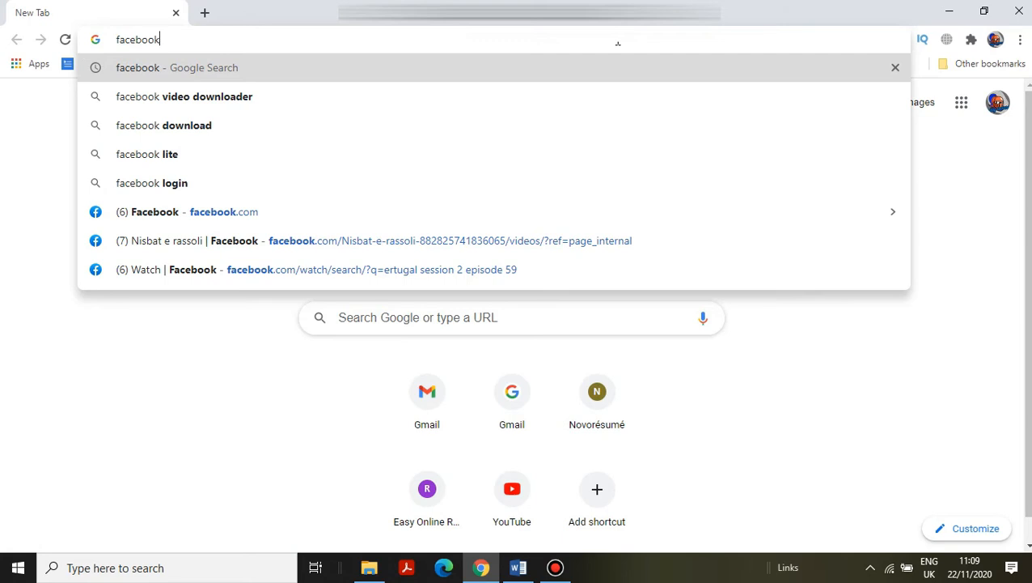
{"action": "type", "text": " wiki"}
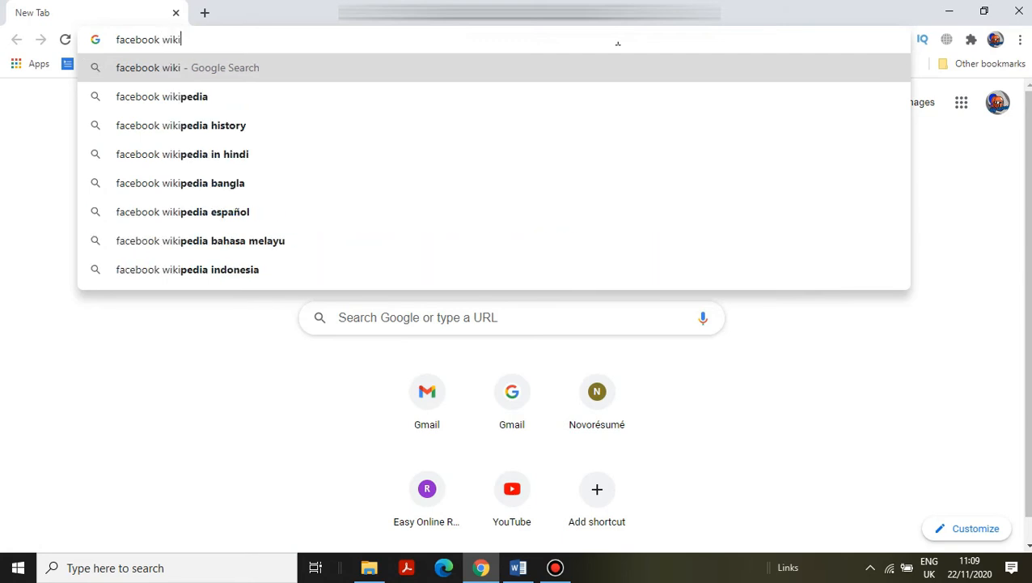
{"action": "key", "text": "Down"}
{"action": "key", "text": "Return"}
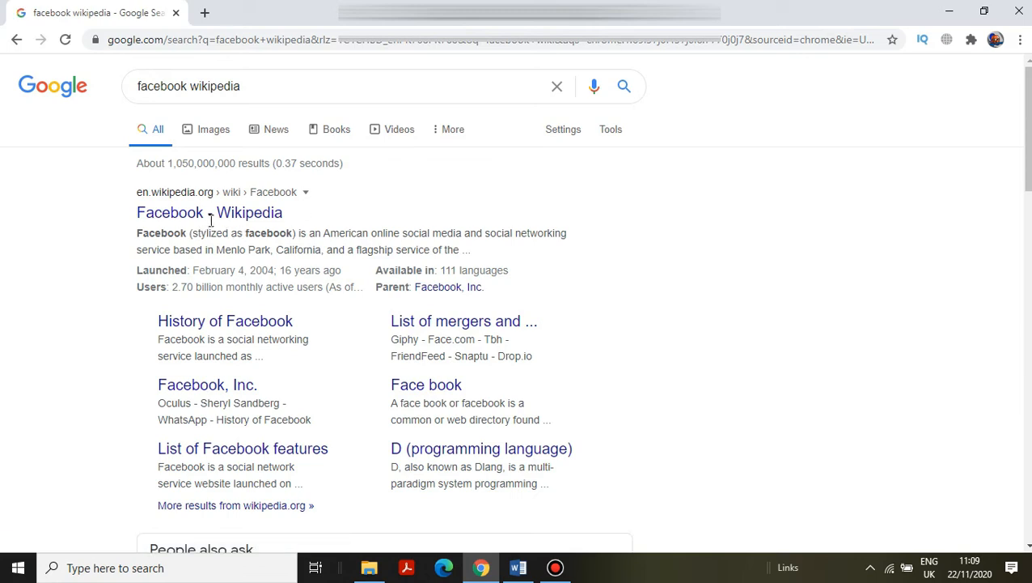
{"action": "left_click", "coordinate": [210, 220]}
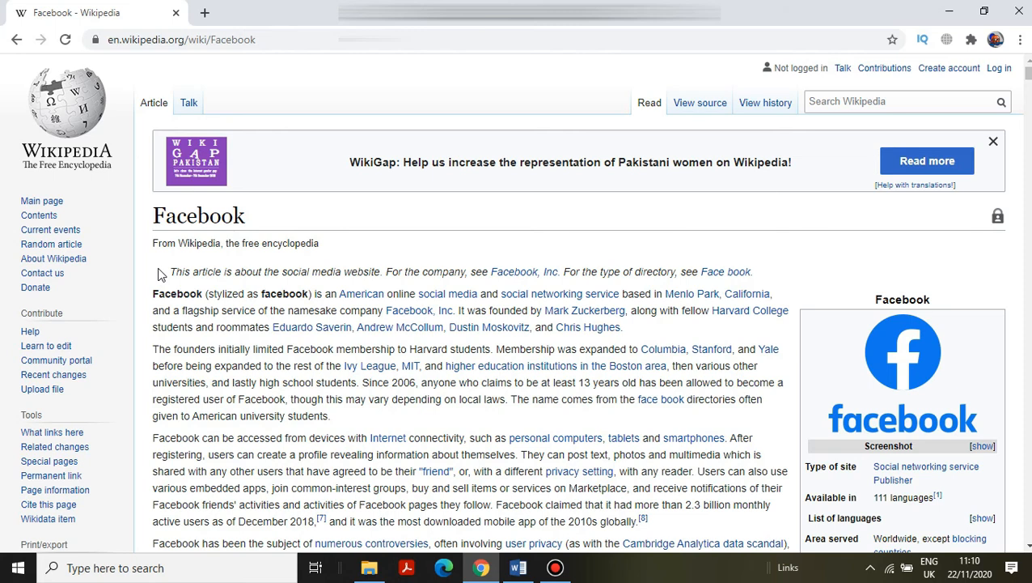
{"action": "scroll", "coordinate": [161, 275], "scroll_direction": "down", "scroll_amount": 1}
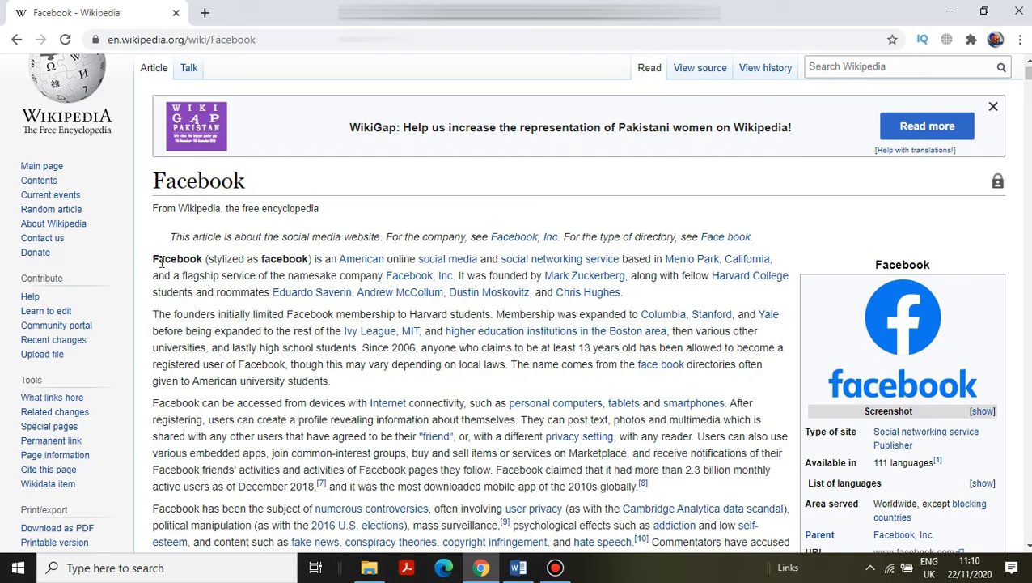
{"action": "left_click_drag", "start_coordinate": [154, 256], "coordinate": [760, 261]}
{"action": "left_click", "coordinate": [664, 252]}
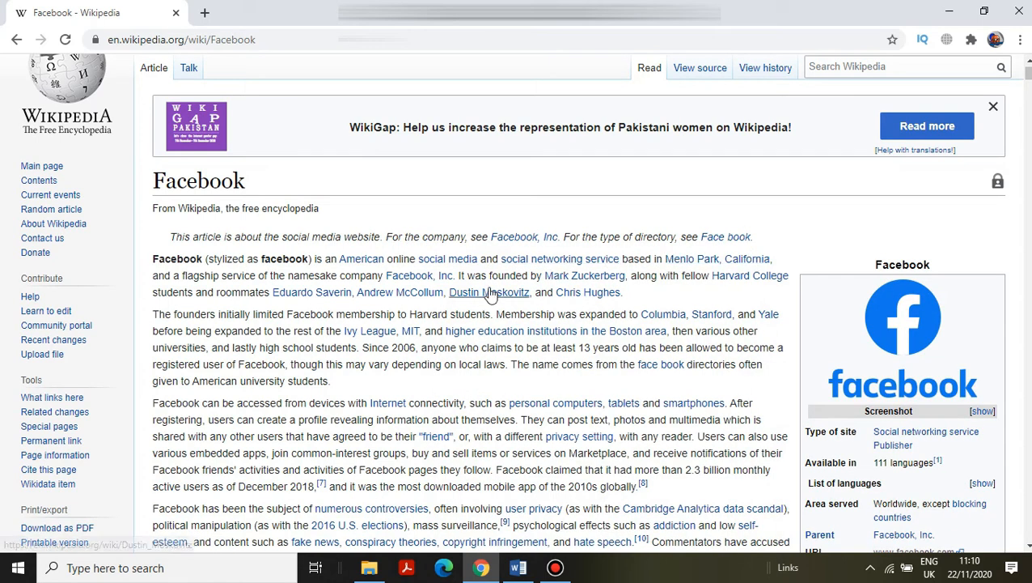
Follow the "American" link in the opening paragraph to view its article, and return to the Facebook article.
{"action": "mouse_move", "coordinate": [374, 264]}
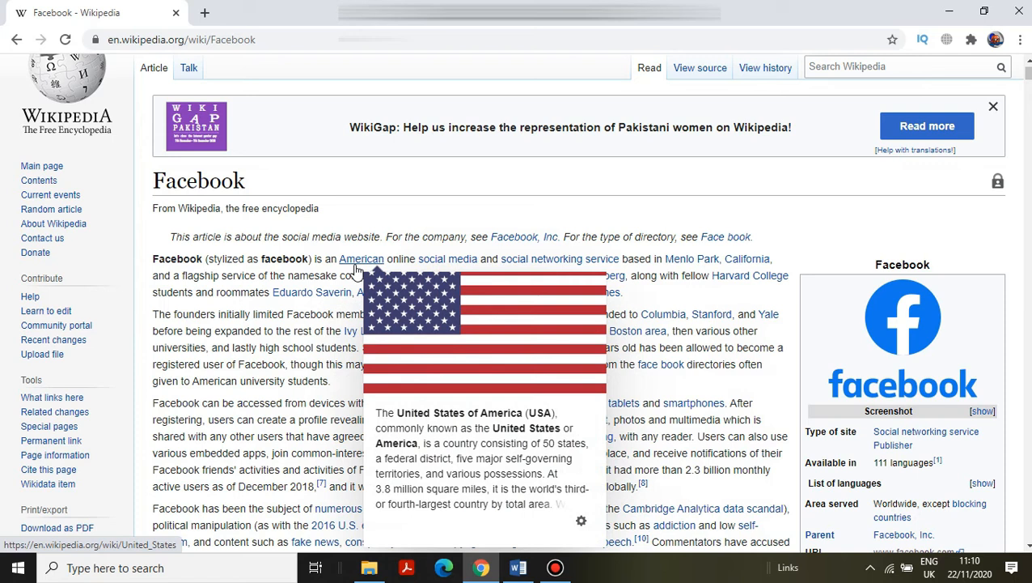
{"action": "left_click", "coordinate": [356, 259]}
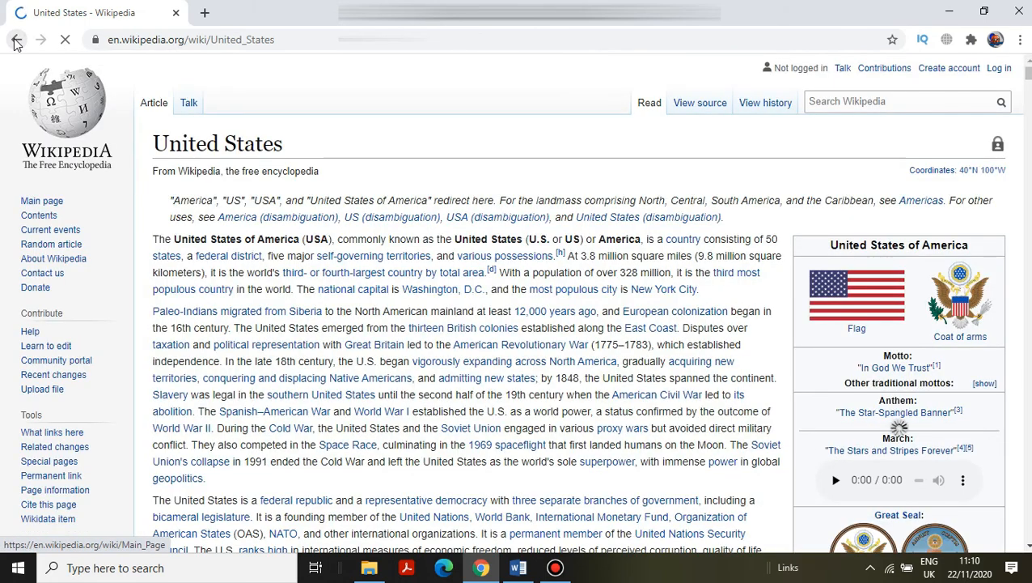
{"action": "left_click", "coordinate": [16, 40]}
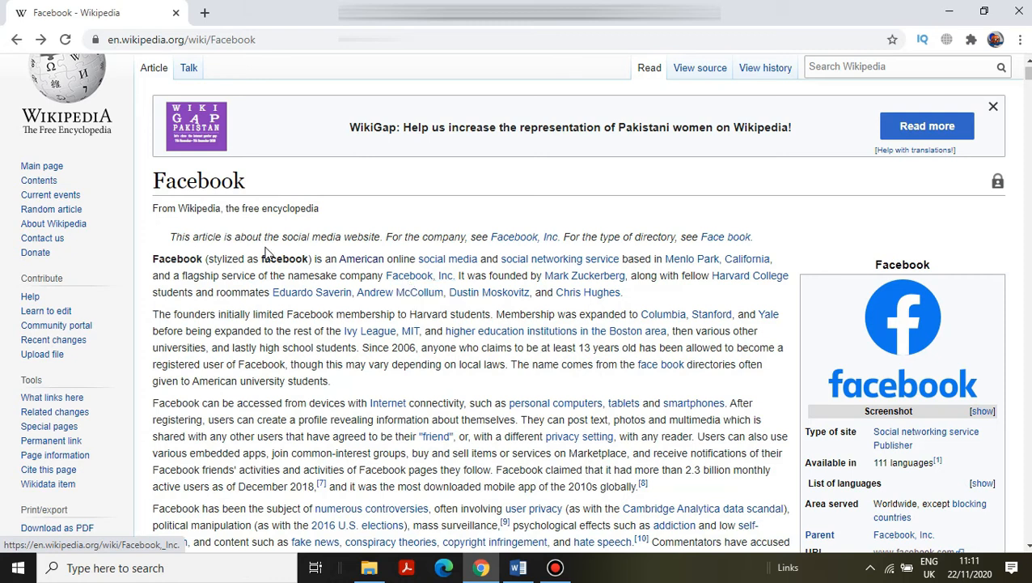
Copy the Facebook article's opening paragraph, switch to Word and add blank lines below the last "MS Word Part 2" to reach a second page.
{"action": "left_click_drag", "start_coordinate": [153, 259], "coordinate": [634, 295]}
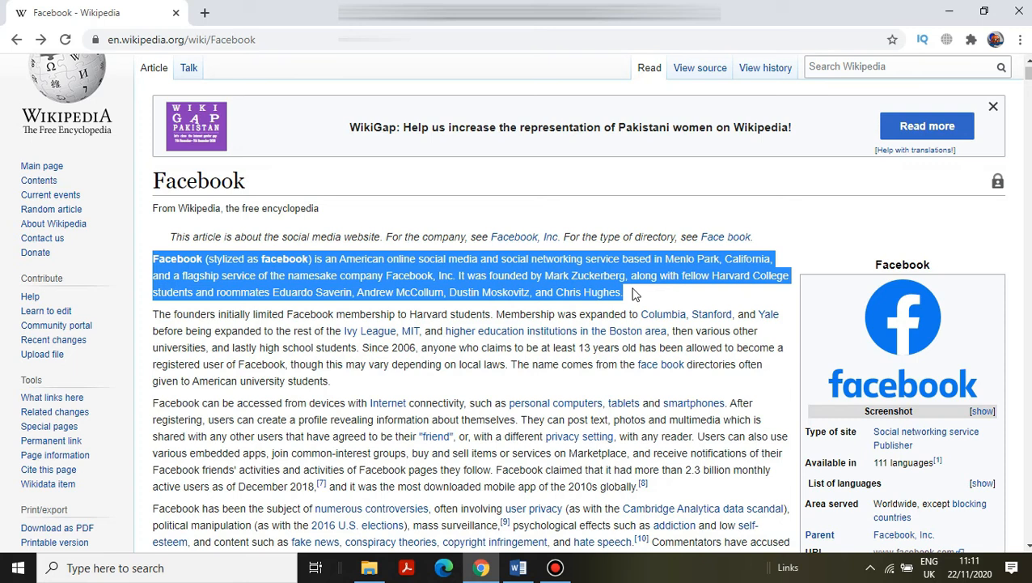
{"action": "left_click", "coordinate": [530, 569]}
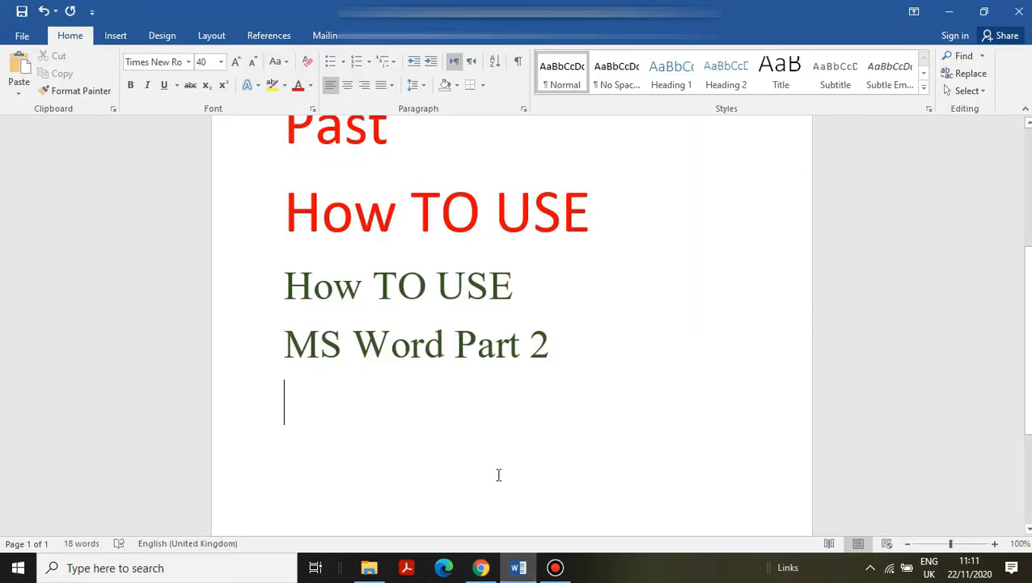
{"action": "scroll", "coordinate": [498, 474], "scroll_direction": "down", "scroll_amount": 3}
{"action": "left_click", "coordinate": [440, 377]}
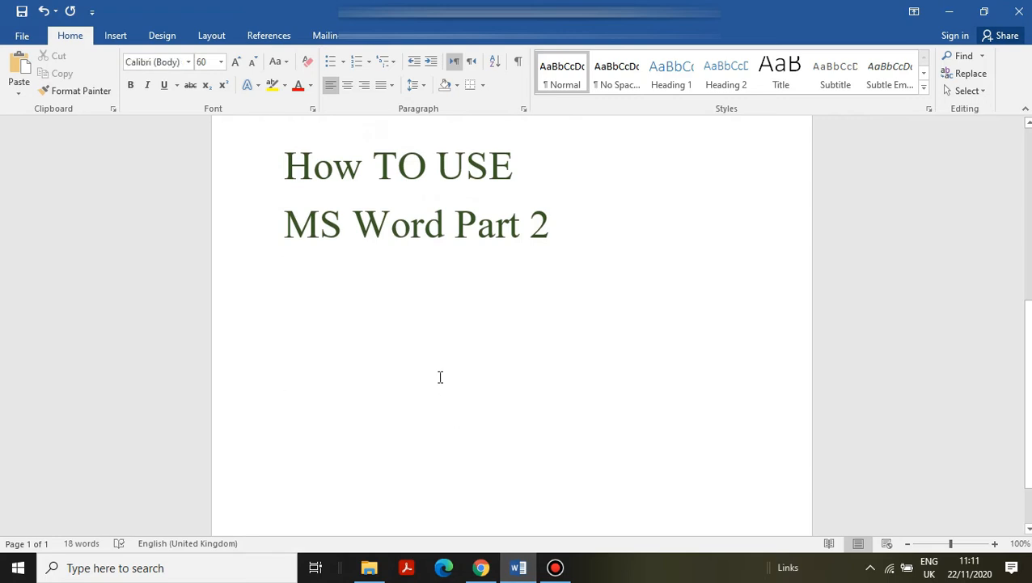
{"action": "scroll", "coordinate": [440, 376], "scroll_direction": "down", "scroll_amount": 2}
{"action": "key", "text": "Return"}
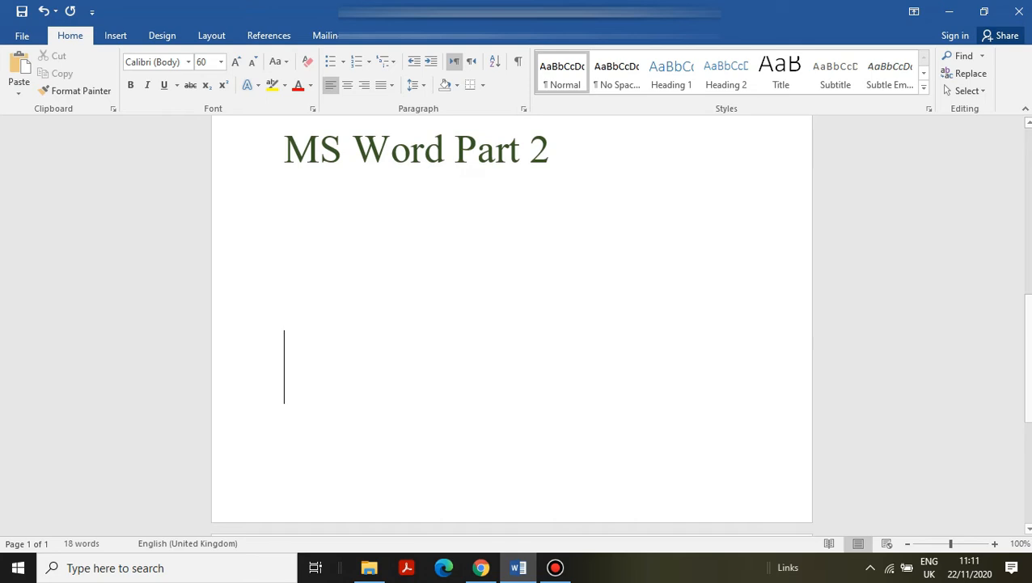
{"action": "key", "text": "Return"}
{"action": "scroll", "coordinate": [440, 376], "scroll_direction": "down", "scroll_amount": 1}
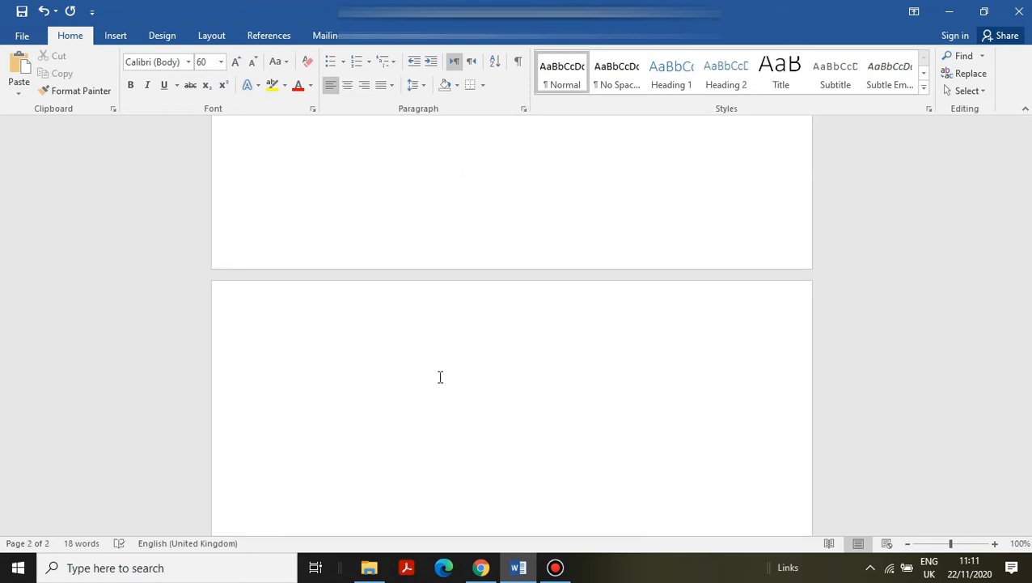
Set the font of the empty line on the second page to Times New Roman, size 12.
{"action": "left_click", "coordinate": [188, 62]}
{"action": "left_click", "coordinate": [183, 133]}
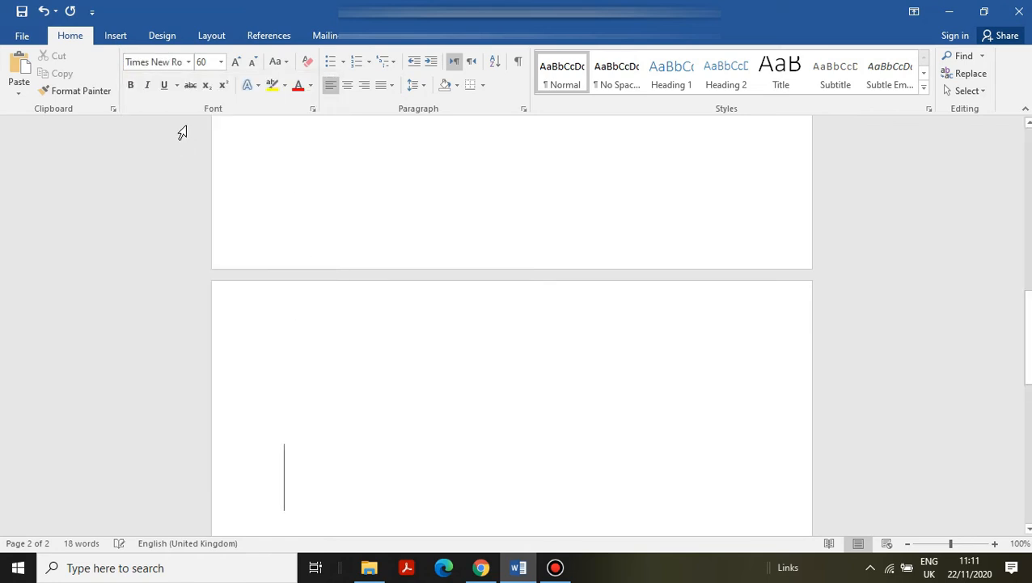
{"action": "left_click", "coordinate": [220, 62]}
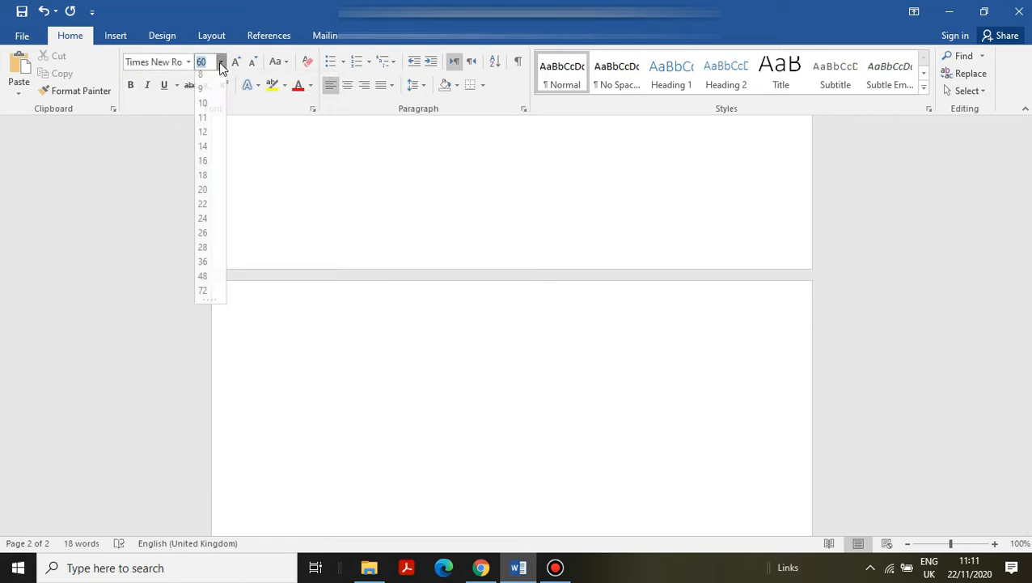
{"action": "left_click", "coordinate": [203, 137]}
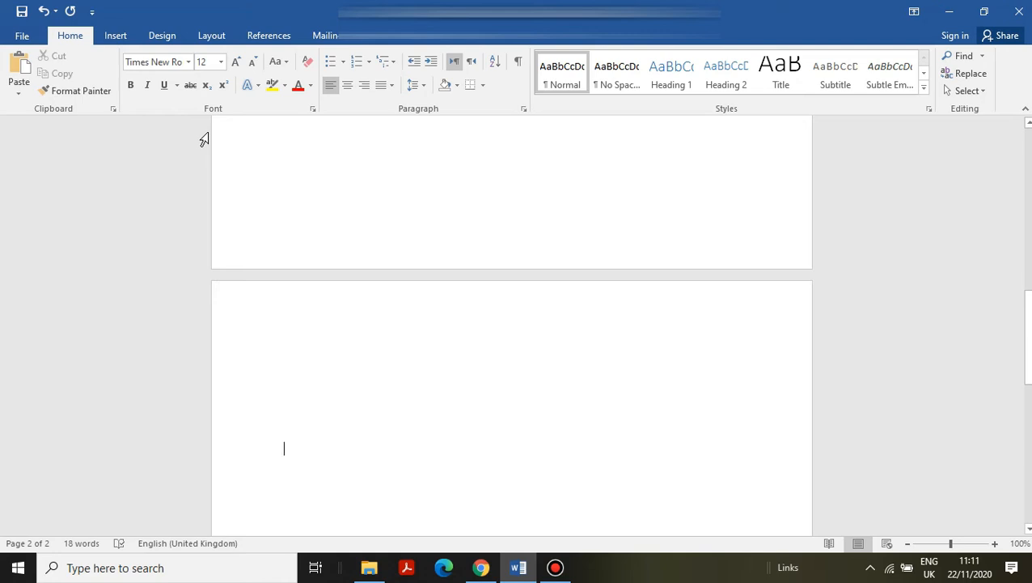
Paste the copied Wikipedia paragraph on the second page as Unformatted Text using Paste Special.
{"action": "left_click", "coordinate": [18, 95]}
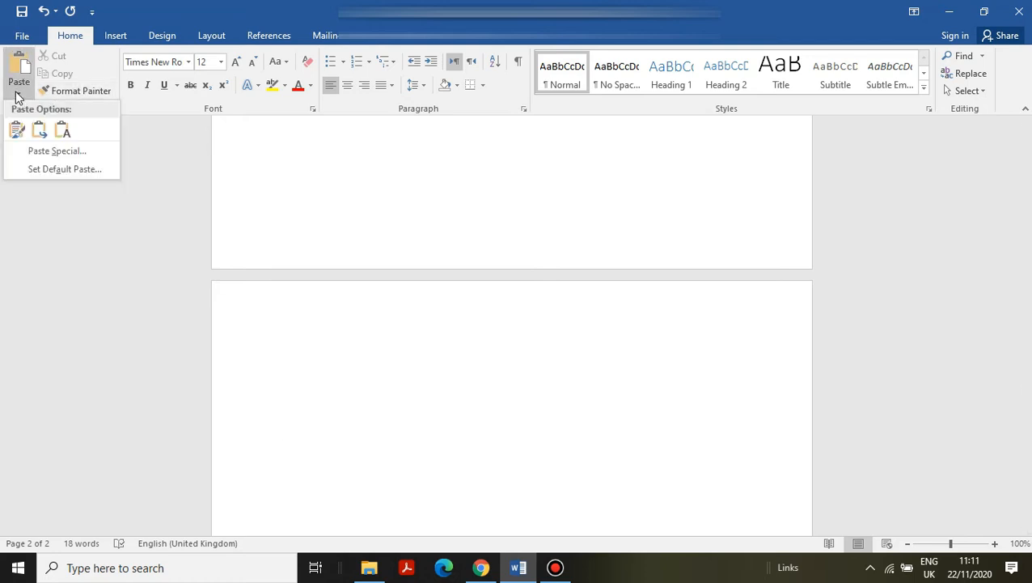
{"action": "left_click", "coordinate": [29, 153]}
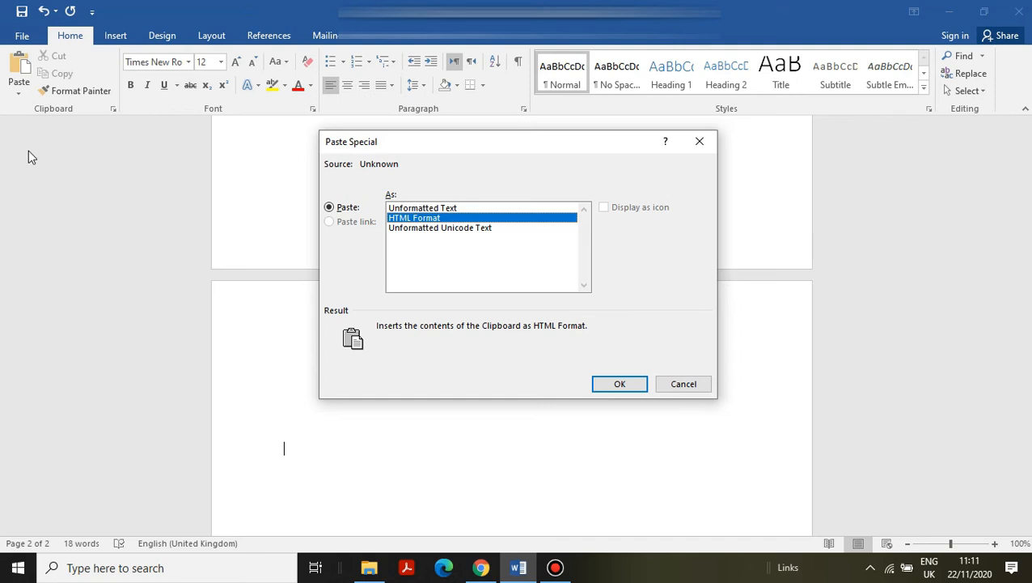
{"action": "left_click", "coordinate": [424, 209]}
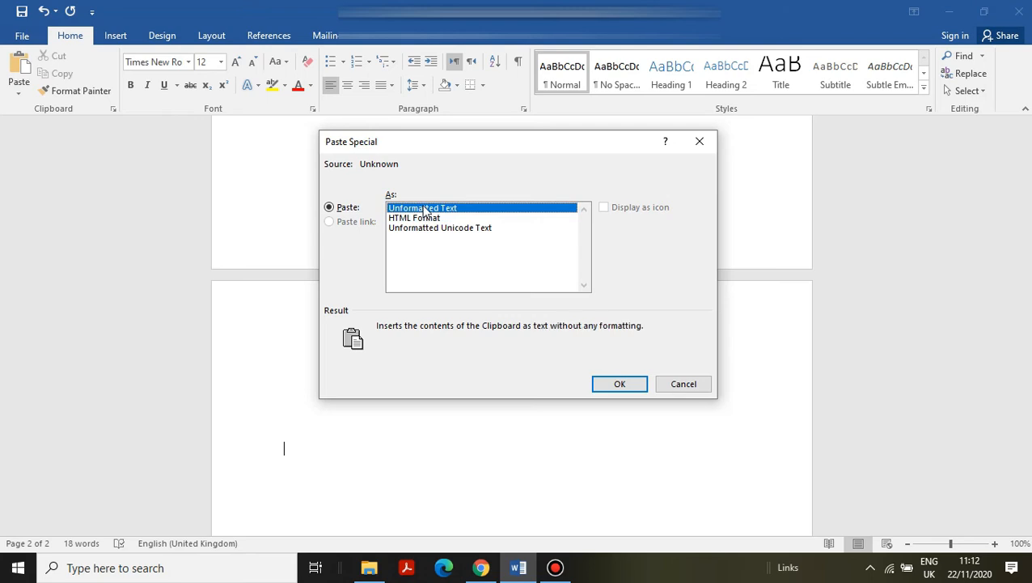
{"action": "left_click", "coordinate": [617, 382]}
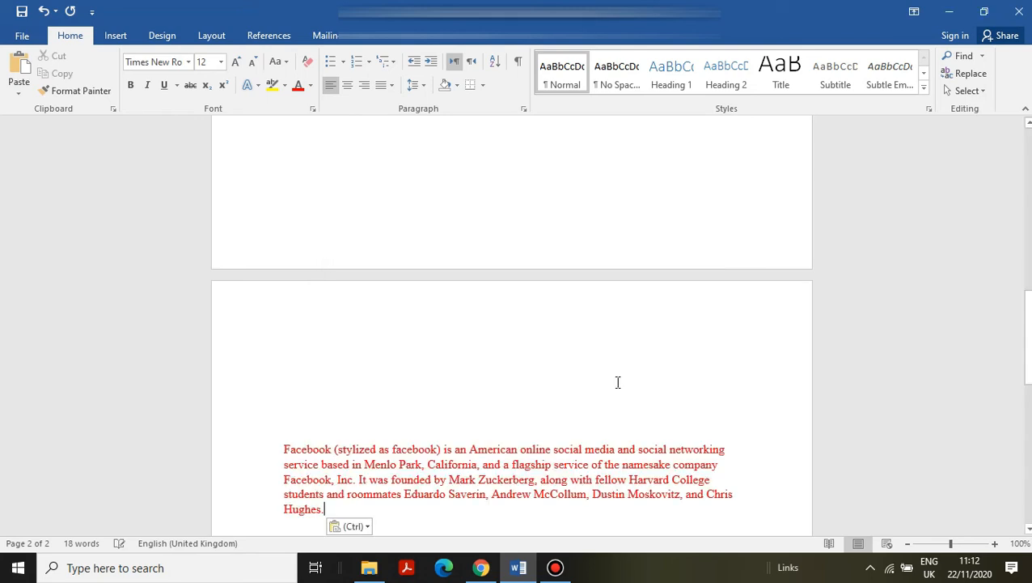
Change the font colour of the entire pasted Facebook paragraph to black.
{"action": "scroll", "coordinate": [617, 382], "scroll_direction": "down", "scroll_amount": 3}
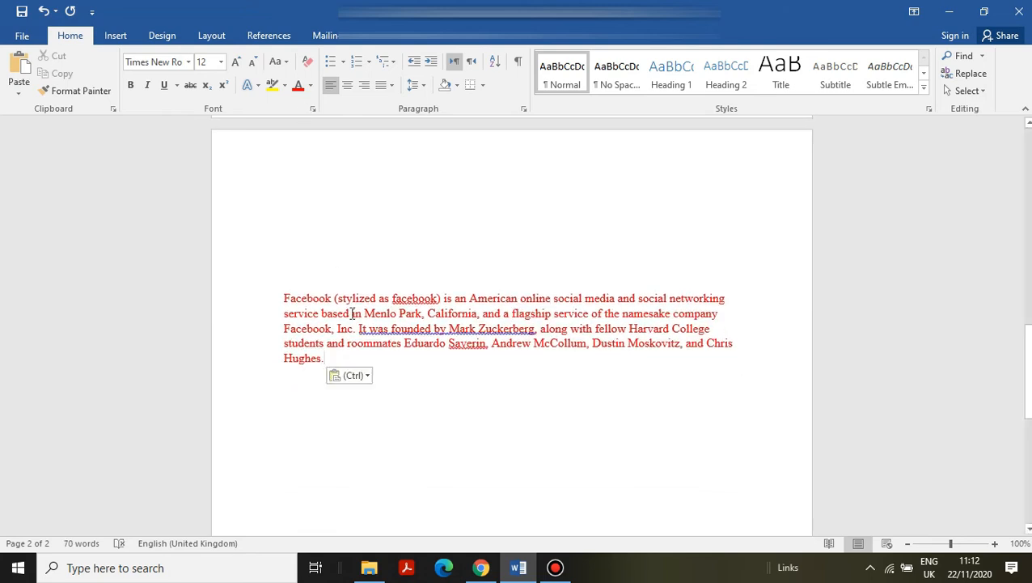
{"action": "left_click_drag", "start_coordinate": [324, 358], "coordinate": [260, 298]}
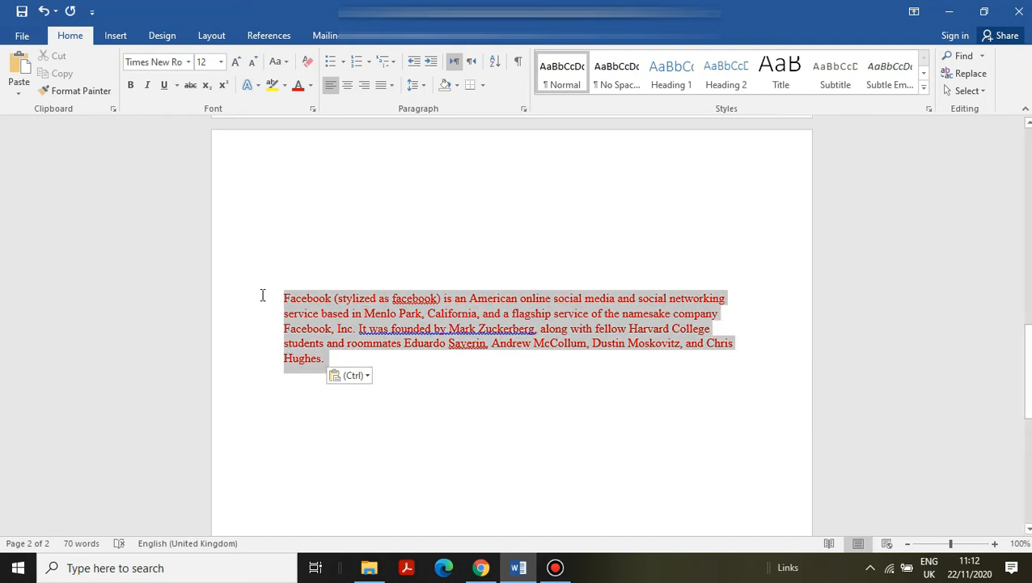
{"action": "left_click", "coordinate": [259, 298]}
{"action": "left_click_drag", "start_coordinate": [340, 356], "coordinate": [267, 295]}
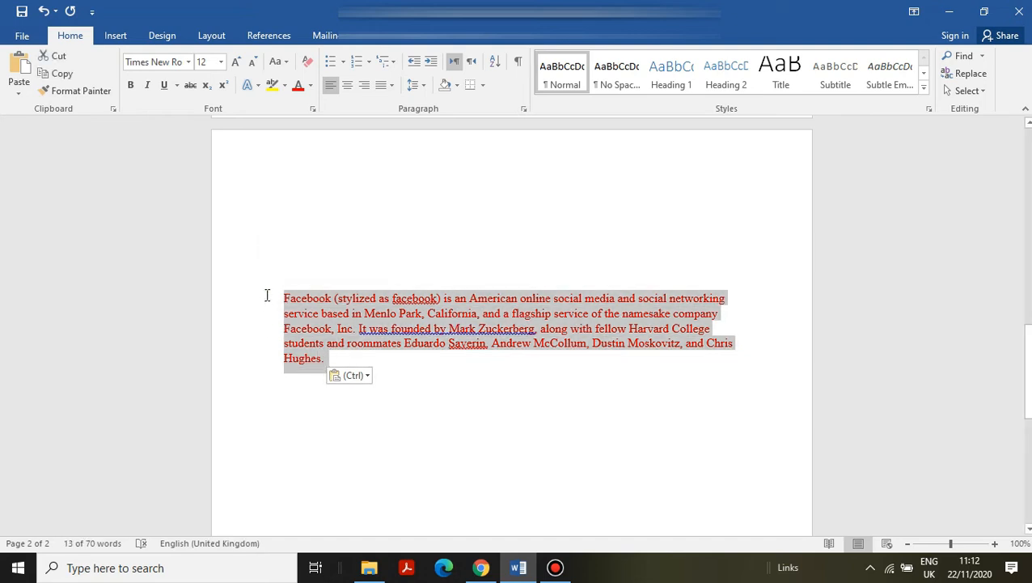
{"action": "left_click", "coordinate": [310, 85]}
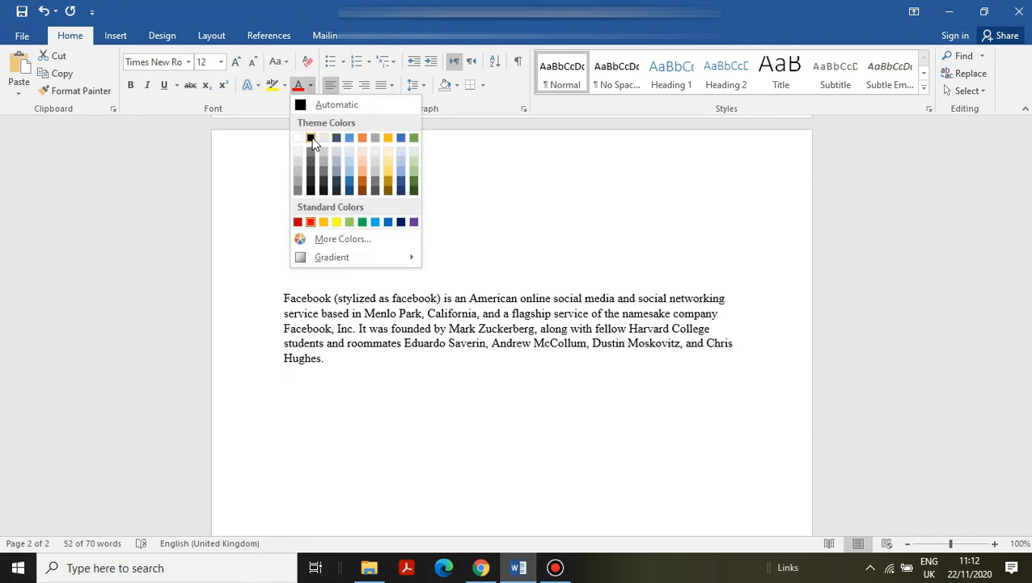
{"action": "left_click", "coordinate": [310, 140]}
{"action": "left_click", "coordinate": [417, 376]}
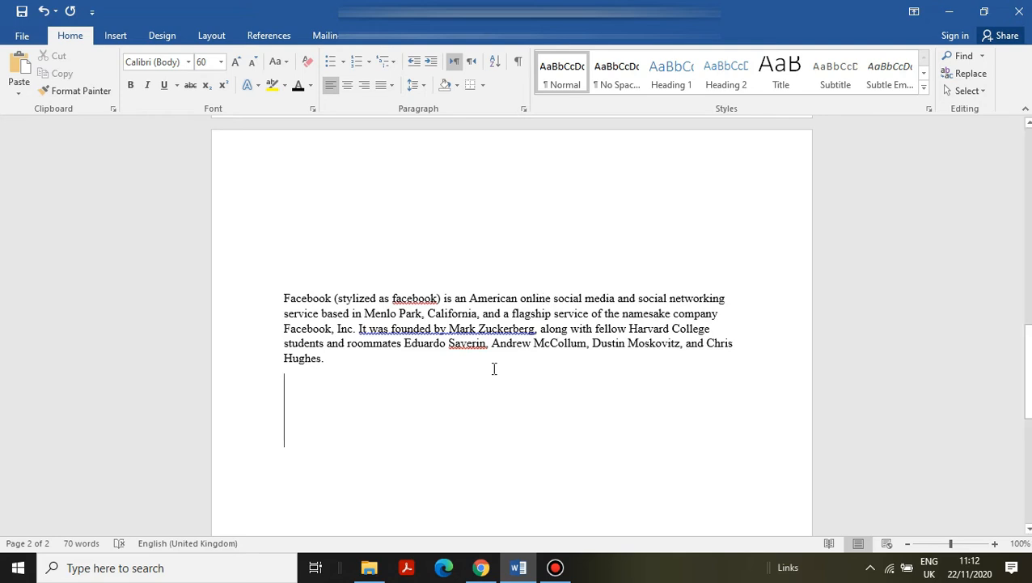
Copy the first line of the Facebook paragraph and set the font size of the empty line below the paragraph to 12.
{"action": "scroll", "coordinate": [494, 369], "scroll_direction": "up", "scroll_amount": 2}
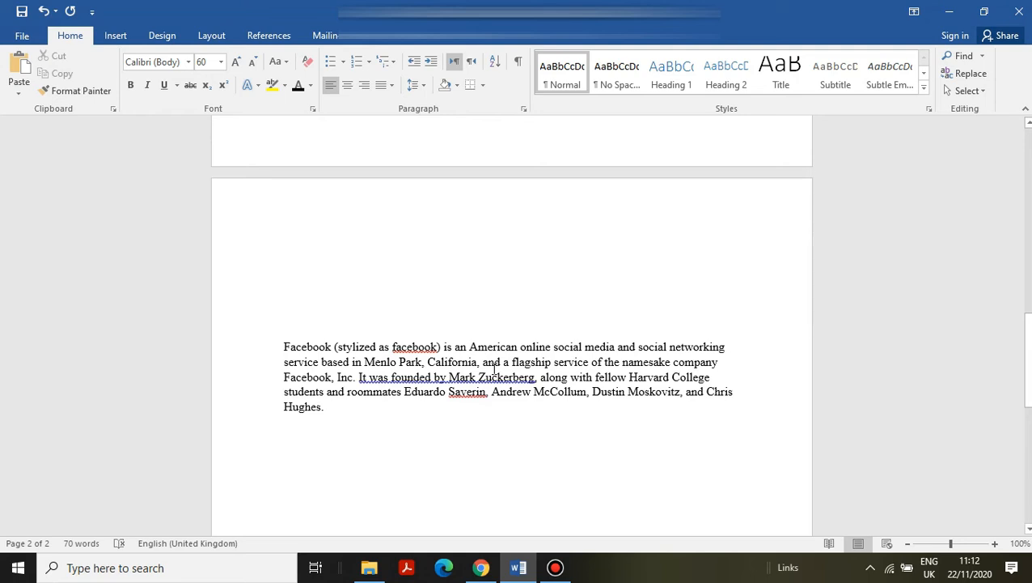
{"action": "left_click_drag", "start_coordinate": [728, 344], "coordinate": [282, 356]}
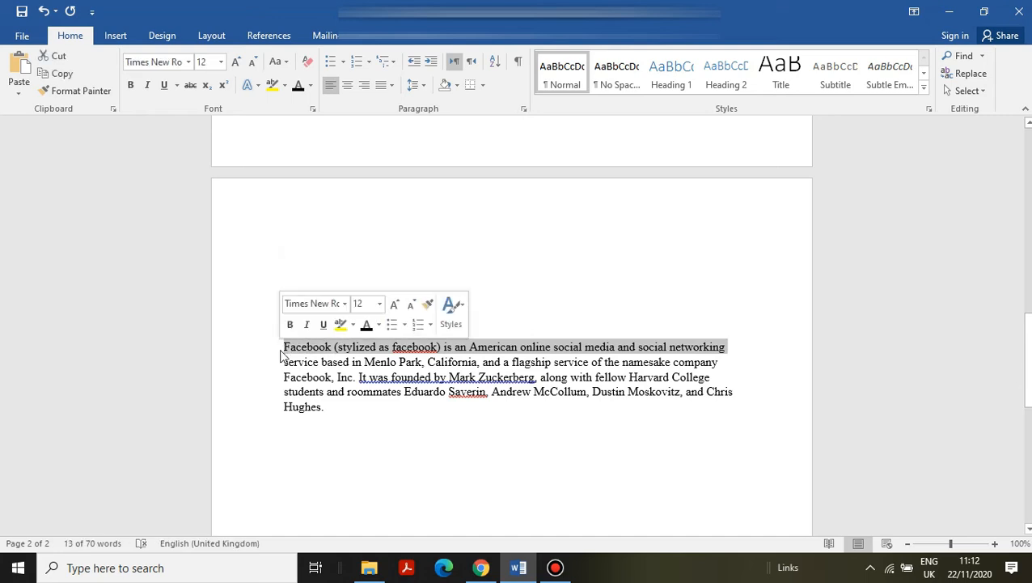
{"action": "left_click", "coordinate": [318, 453]}
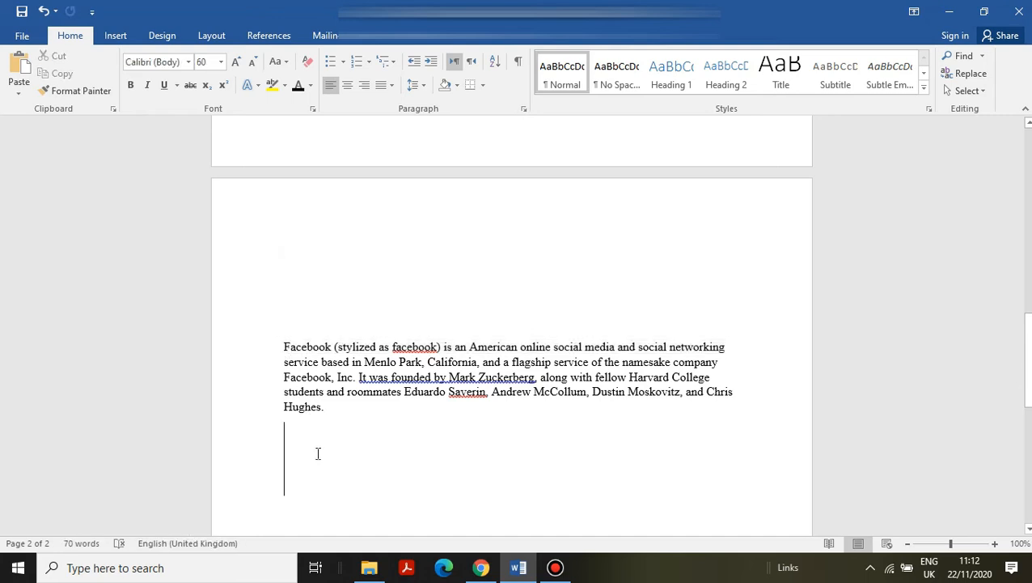
{"action": "left_click", "coordinate": [222, 64]}
{"action": "left_click", "coordinate": [200, 137]}
Paste the copied line below the paragraph as Picture (Enhanced Metafile) using Paste Special, and select the result to check how it behaves.
{"action": "left_click", "coordinate": [19, 85]}
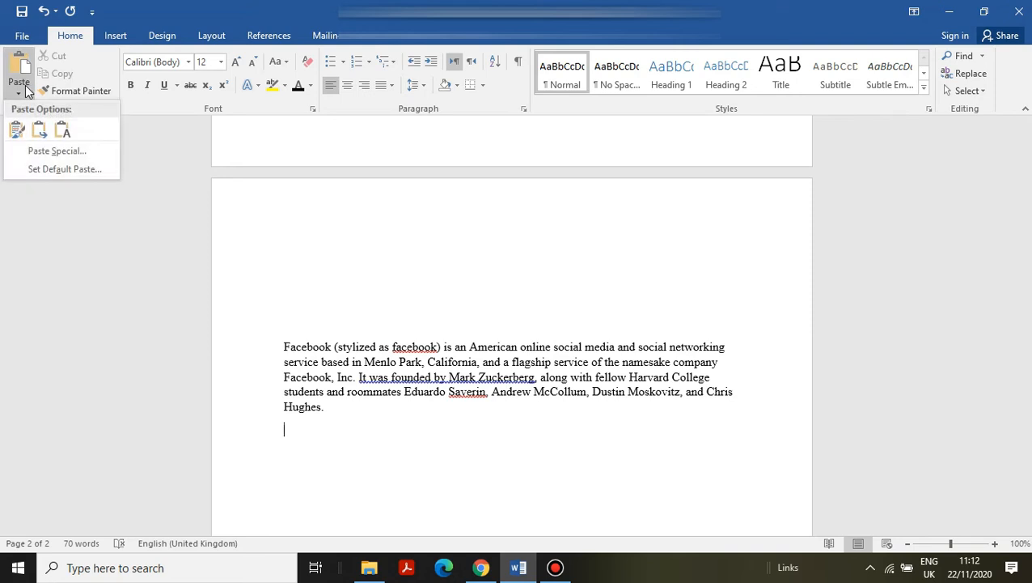
{"action": "left_click", "coordinate": [44, 151]}
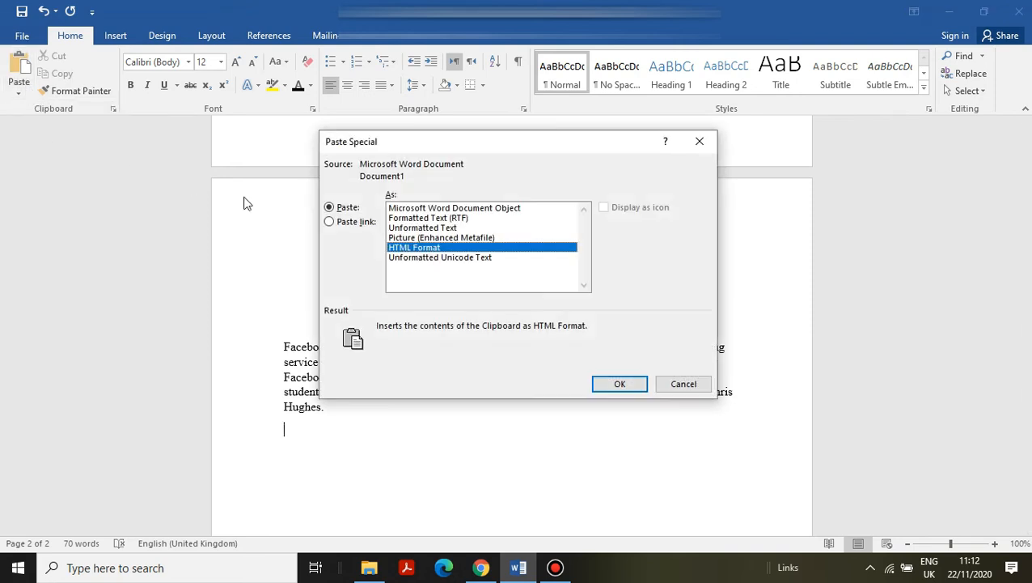
{"action": "left_click", "coordinate": [398, 239]}
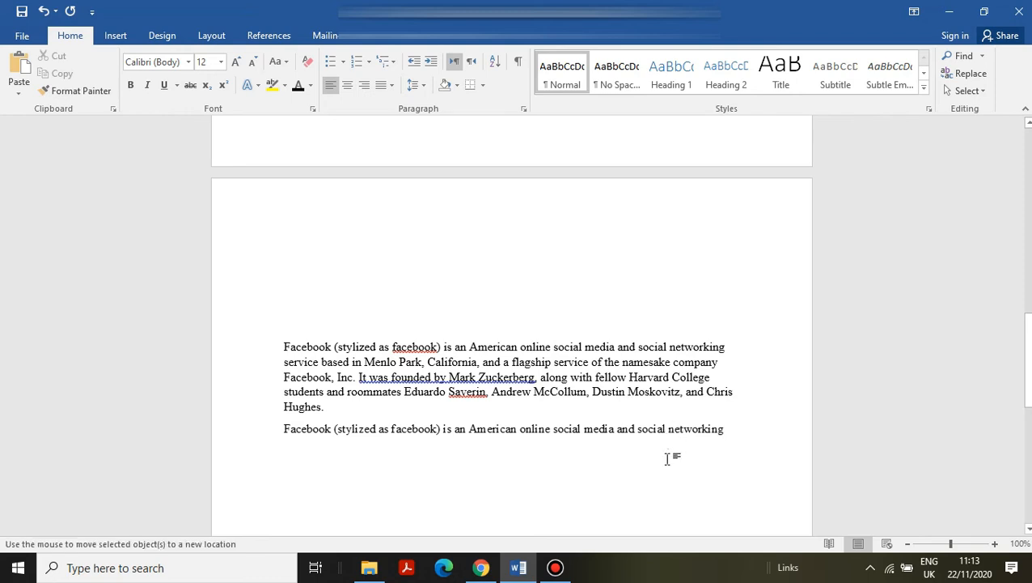
{"action": "left_click", "coordinate": [652, 435]}
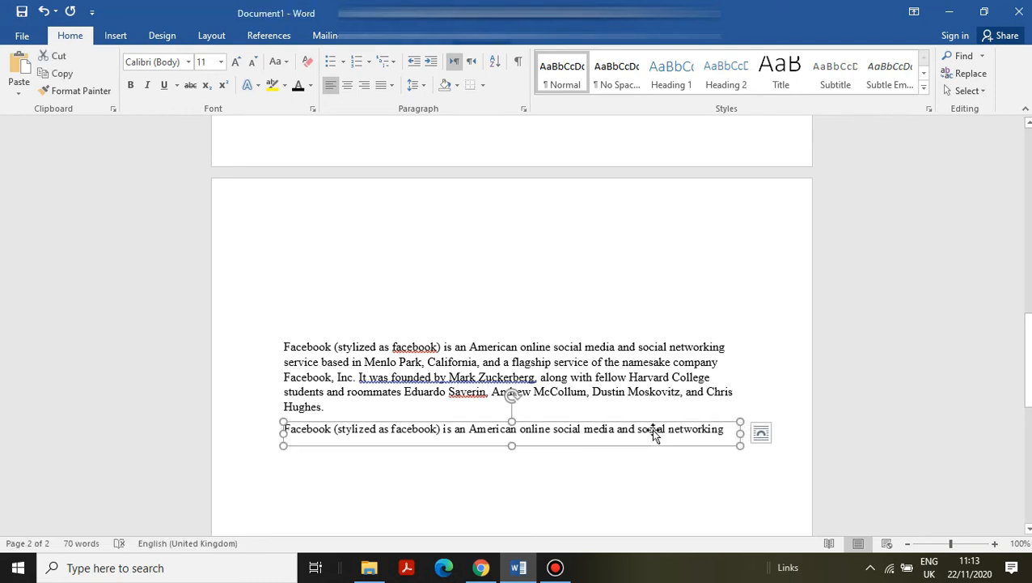
{"action": "left_click", "coordinate": [635, 447]}
{"action": "left_click", "coordinate": [633, 435]}
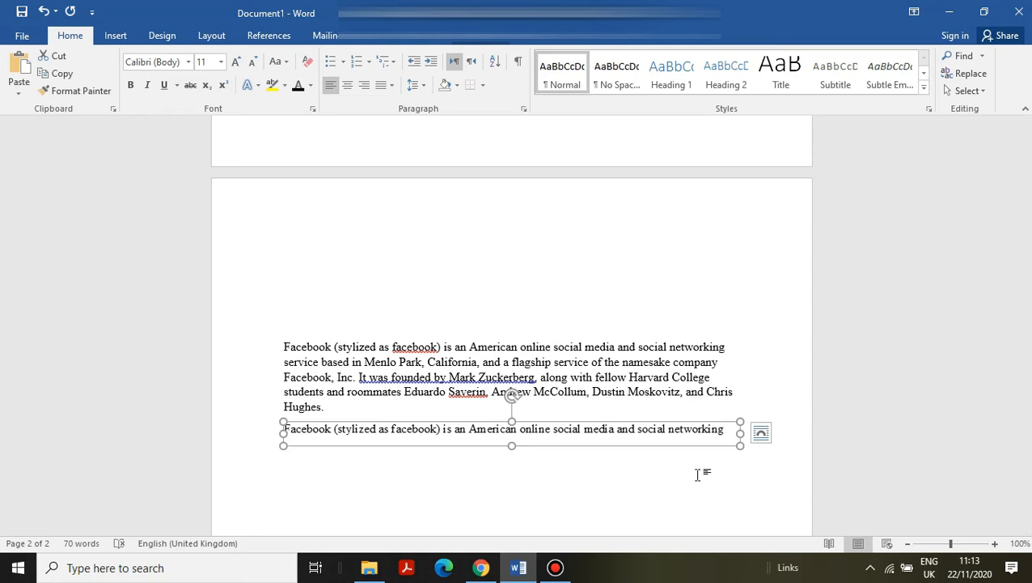
{"action": "left_click", "coordinate": [649, 341]}
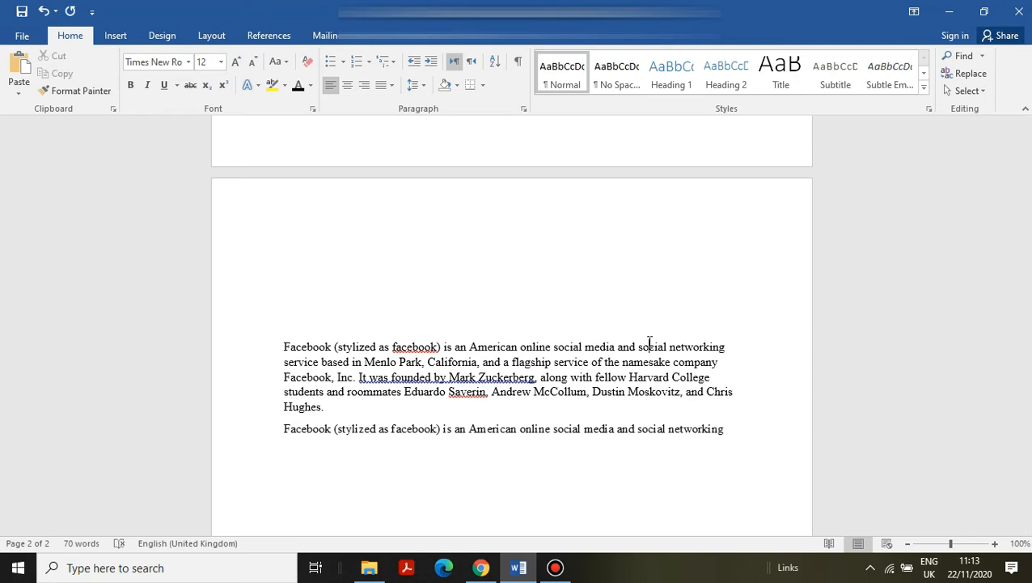
Open the default paste settings, review the "Cut, copy, and paste" options, and close them without changes.
{"action": "left_click", "coordinate": [18, 93]}
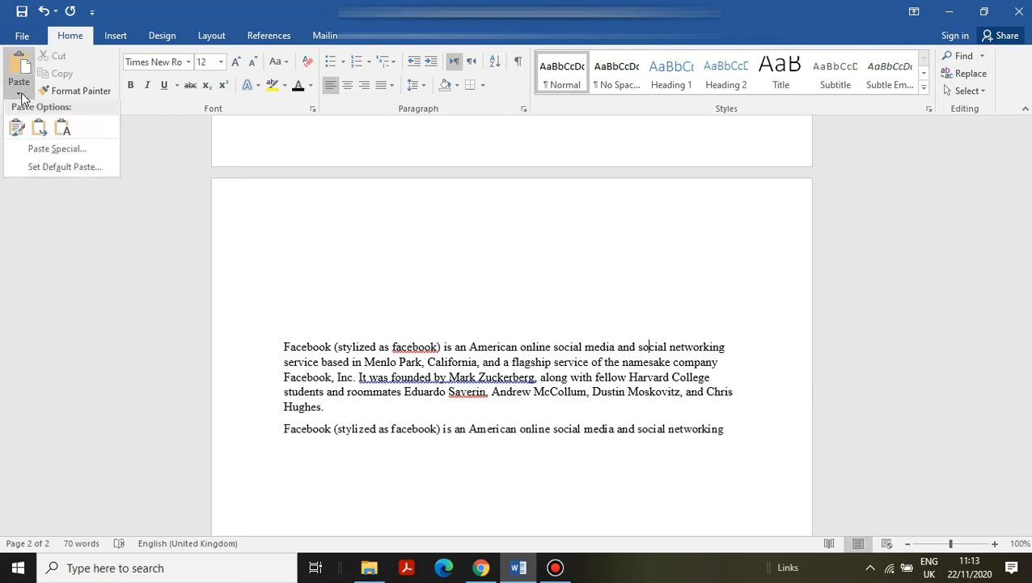
{"action": "left_click", "coordinate": [37, 168]}
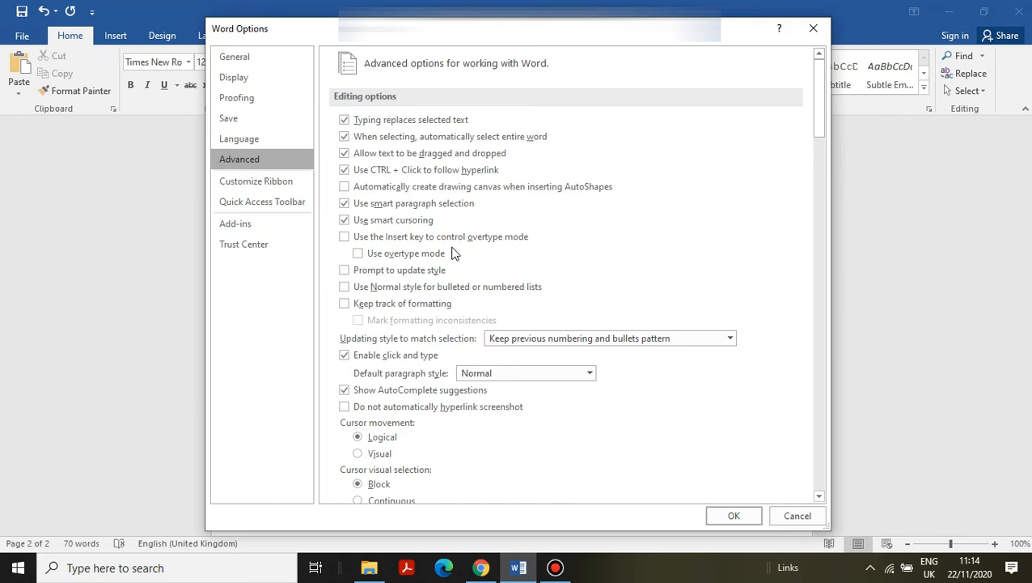
{"action": "scroll", "coordinate": [453, 254], "scroll_direction": "down", "scroll_amount": 3}
{"action": "scroll", "coordinate": [453, 253], "scroll_direction": "down", "scroll_amount": 1}
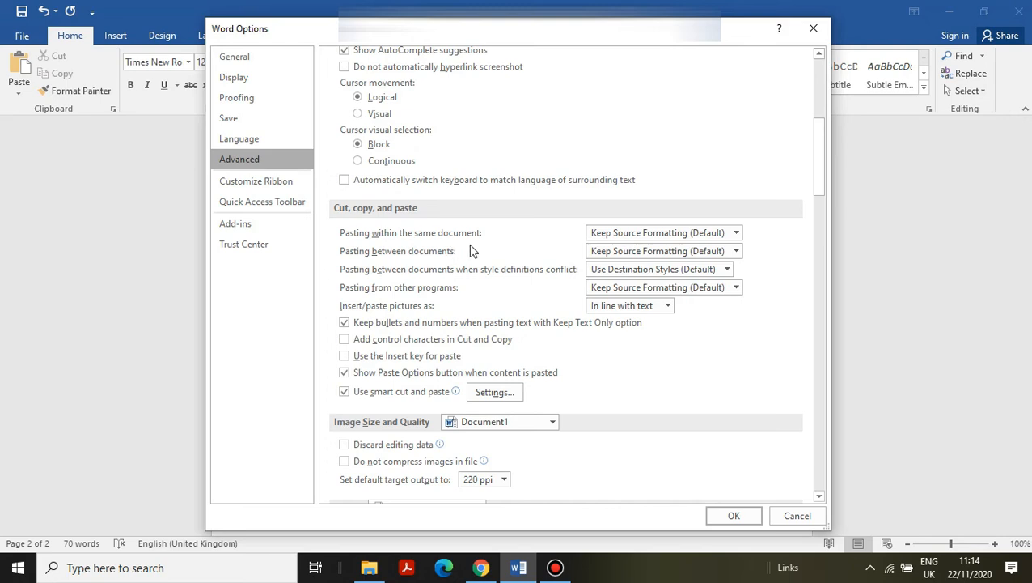
{"action": "left_click", "coordinate": [810, 33]}
Cut the "How TO USE" line at the start of the document and paste it on a new line below "Past".
{"action": "scroll", "coordinate": [408, 270], "scroll_direction": "down", "scroll_amount": 8}
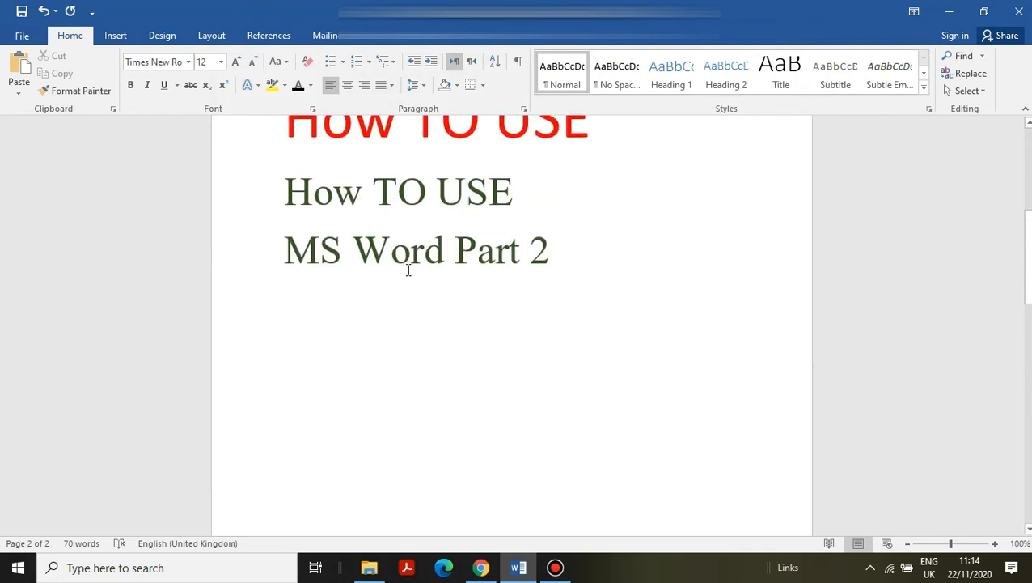
{"action": "scroll", "coordinate": [408, 269], "scroll_direction": "up", "scroll_amount": 6}
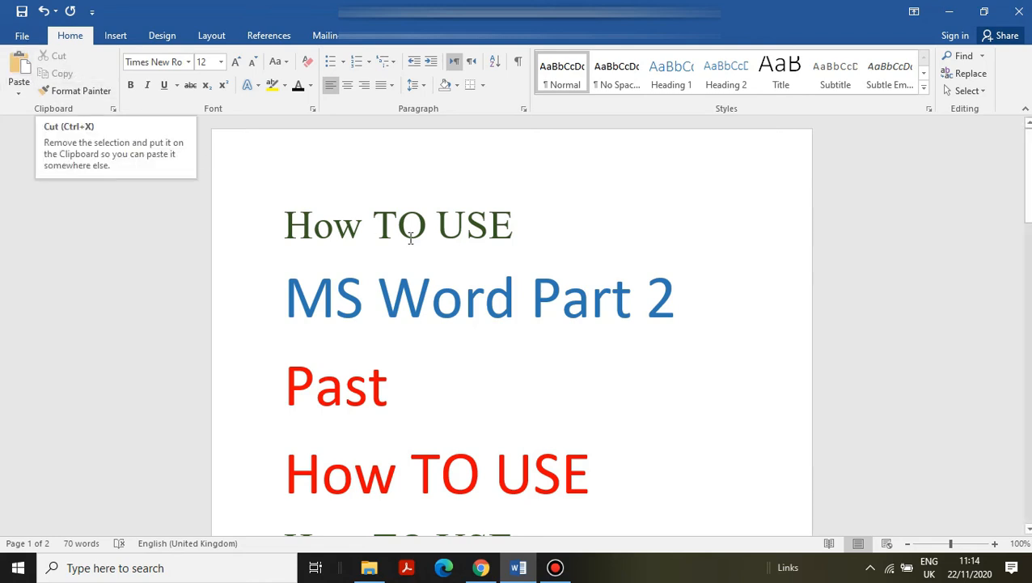
{"action": "double_click", "coordinate": [509, 207]}
{"action": "triple_click", "coordinate": [313, 203]}
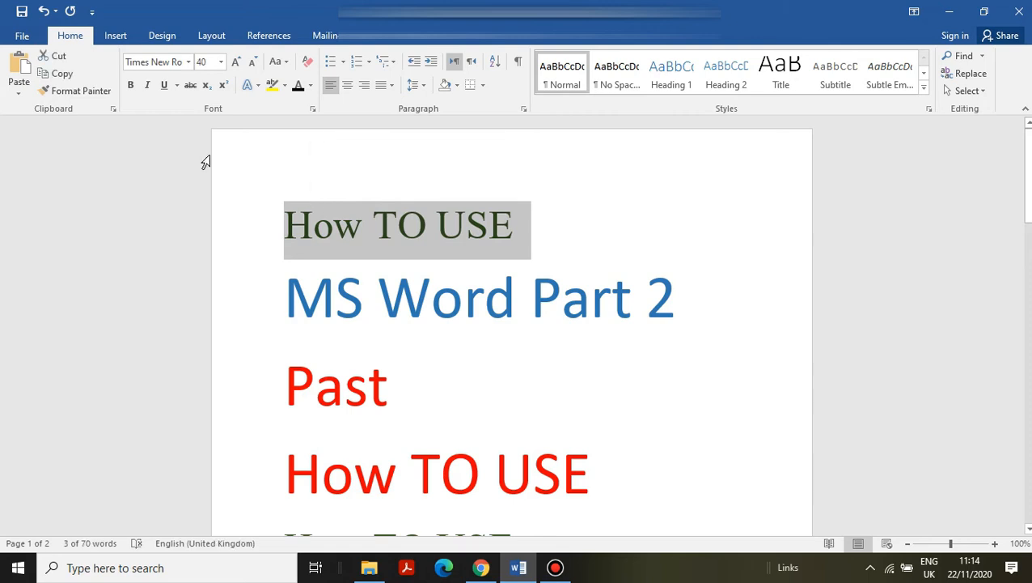
{"action": "left_click", "coordinate": [58, 56]}
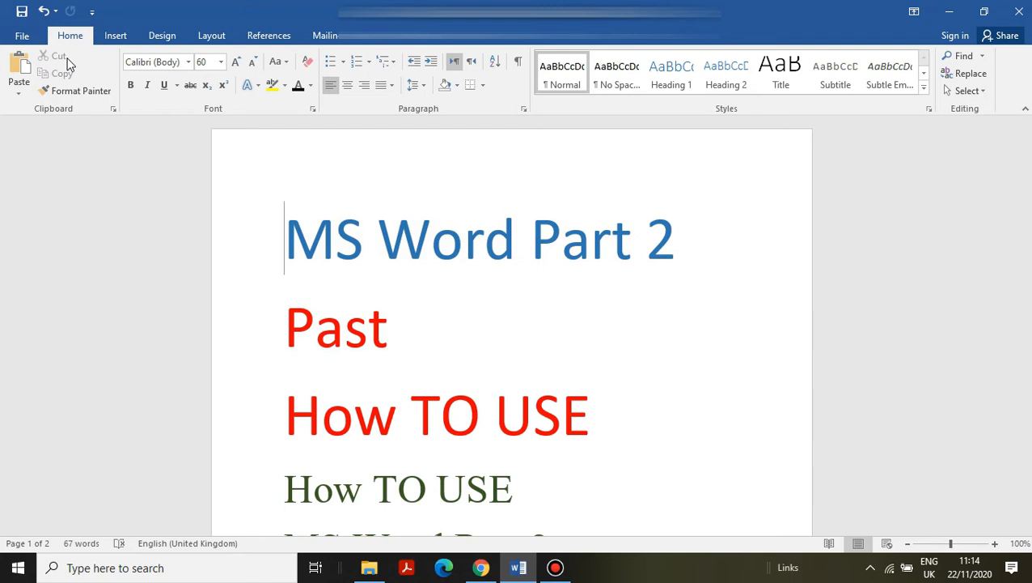
{"action": "left_click", "coordinate": [398, 319]}
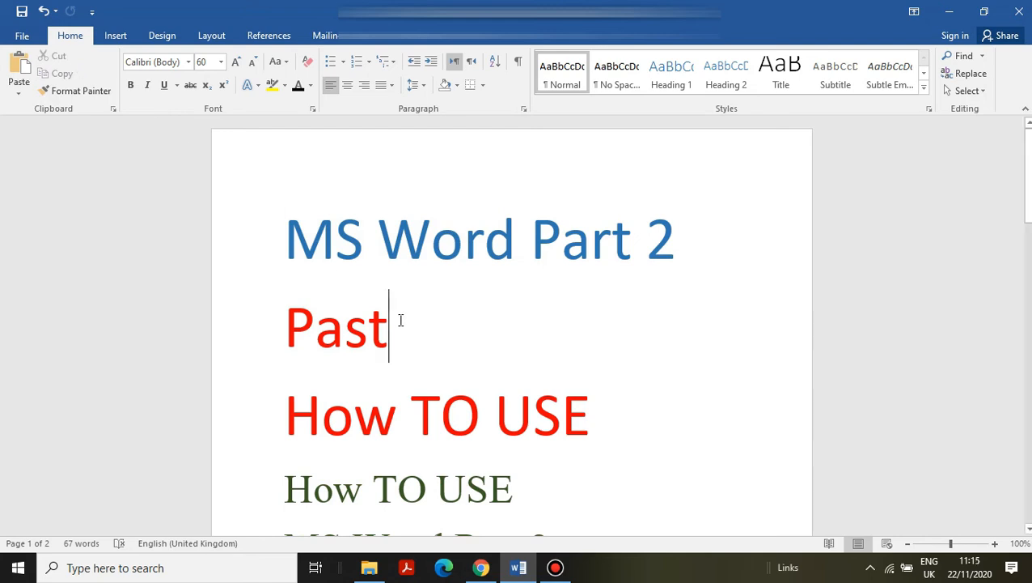
{"action": "key", "text": "Return"}
{"action": "key", "text": "ctrl+v"}
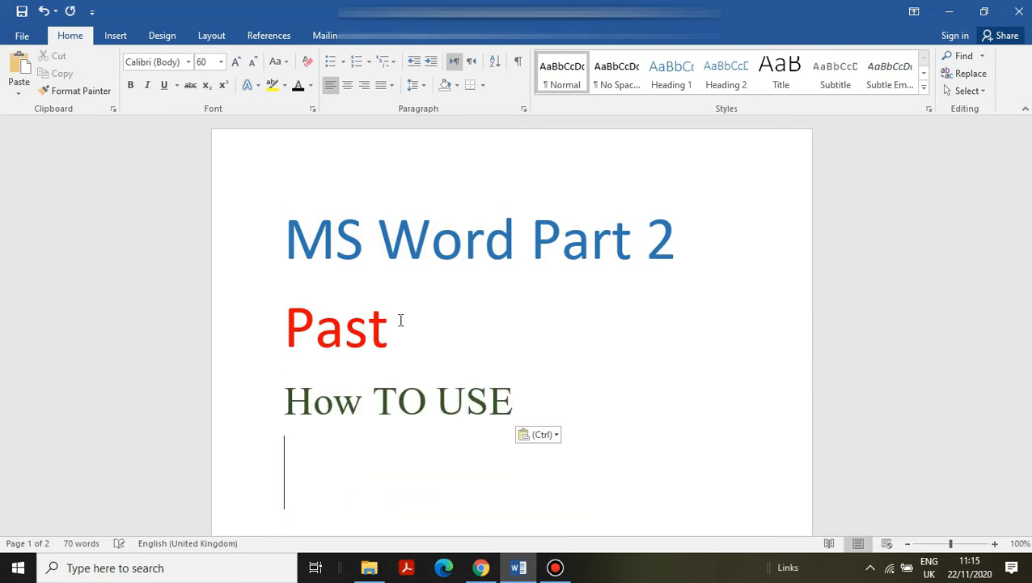
Delete the empty line below the pasted "How TO USE" line and practise selecting the "MS Word Part 2" heading.
{"action": "key", "text": "BackSpace"}
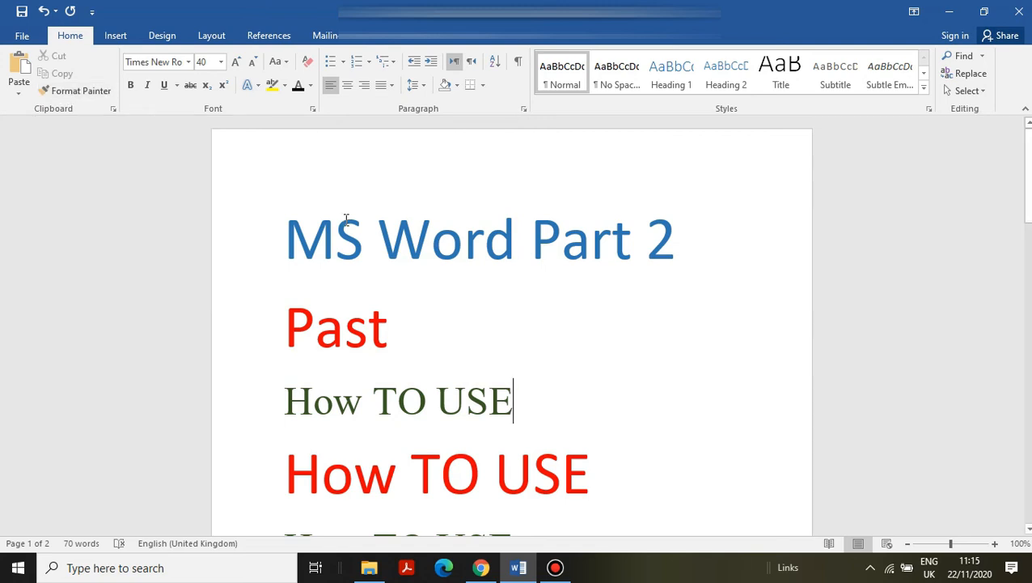
{"action": "left_click", "coordinate": [293, 242]}
{"action": "left_click", "coordinate": [613, 246], "text": "shift"}
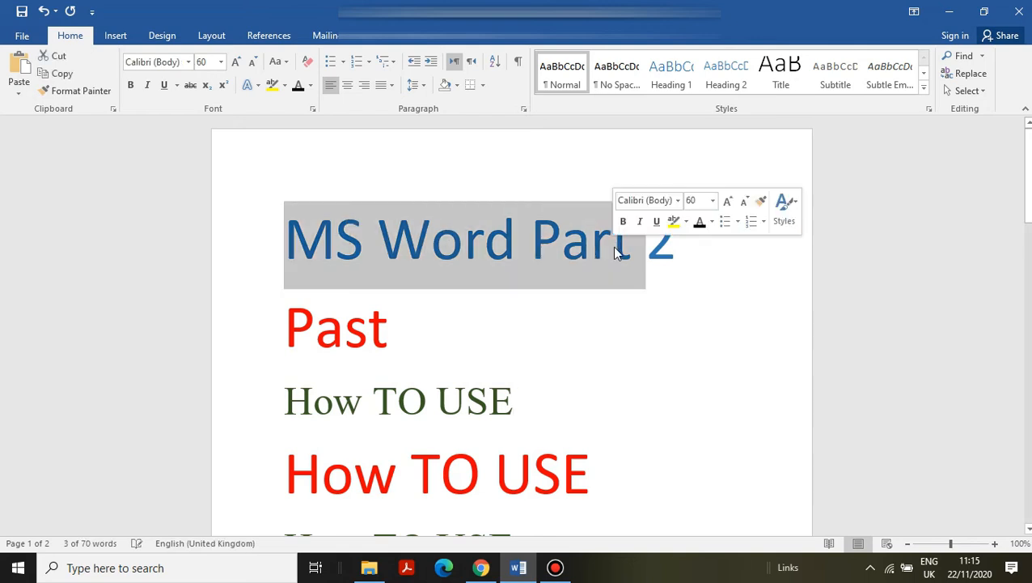
{"action": "left_click", "coordinate": [689, 251]}
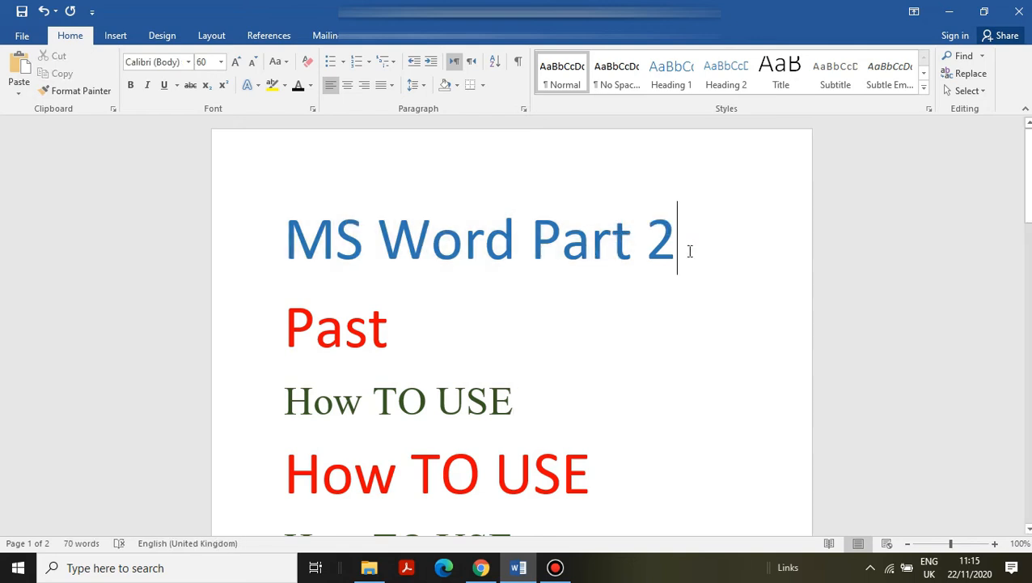
{"action": "key", "text": "ctrl+shift+Left"}
{"action": "key", "text": "ctrl+shift+Left"}
{"action": "key", "text": "ctrl+shift+Left"}
{"action": "triple_click", "coordinate": [689, 250]}
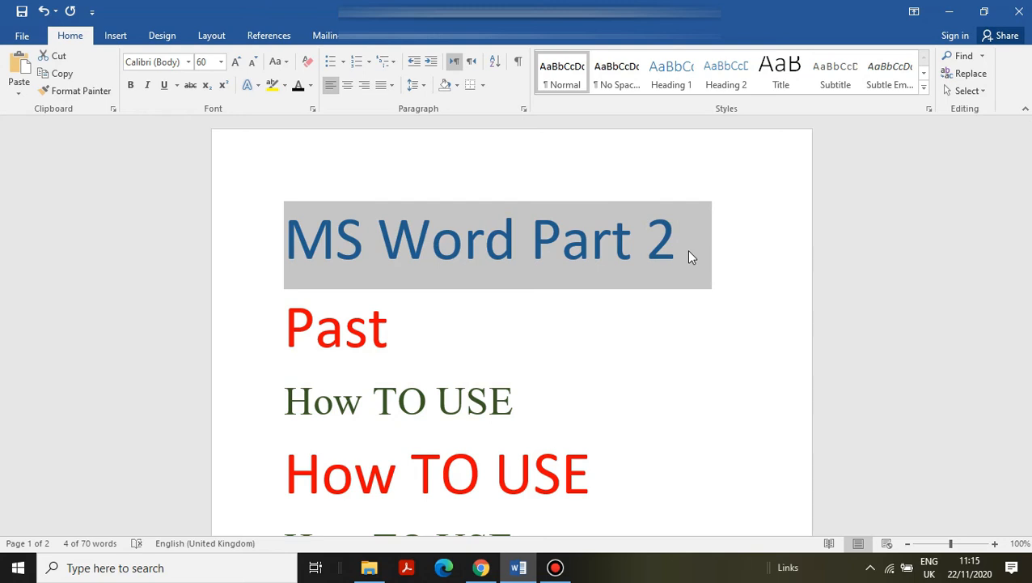
{"action": "left_click", "coordinate": [689, 251]}
Copy the formatting of the "MS Word Part 2" heading onto the green "How TO USE" line below "Past" with Format Painter.
{"action": "left_click_drag", "start_coordinate": [514, 407], "coordinate": [284, 410]}
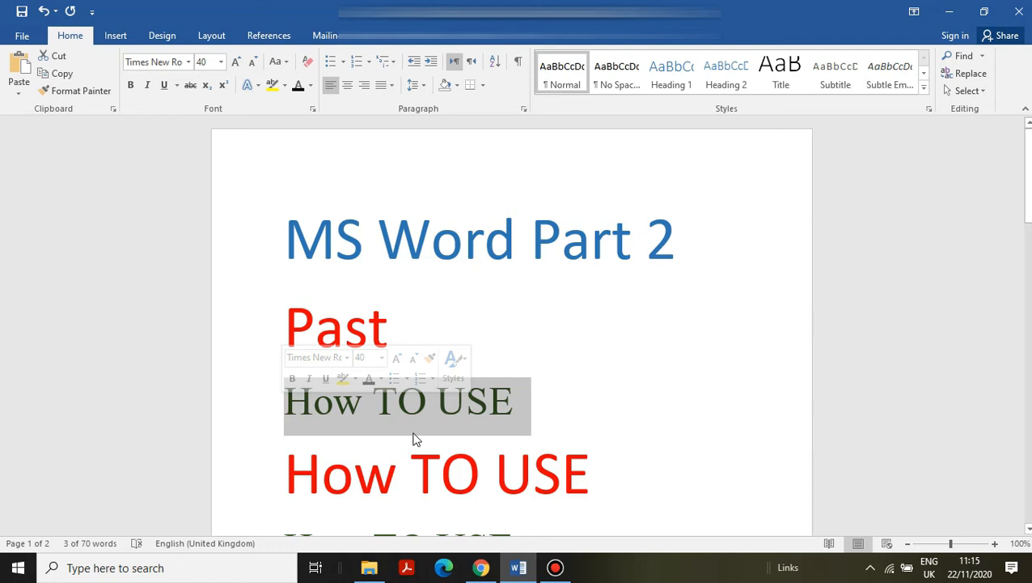
{"action": "left_click", "coordinate": [453, 247]}
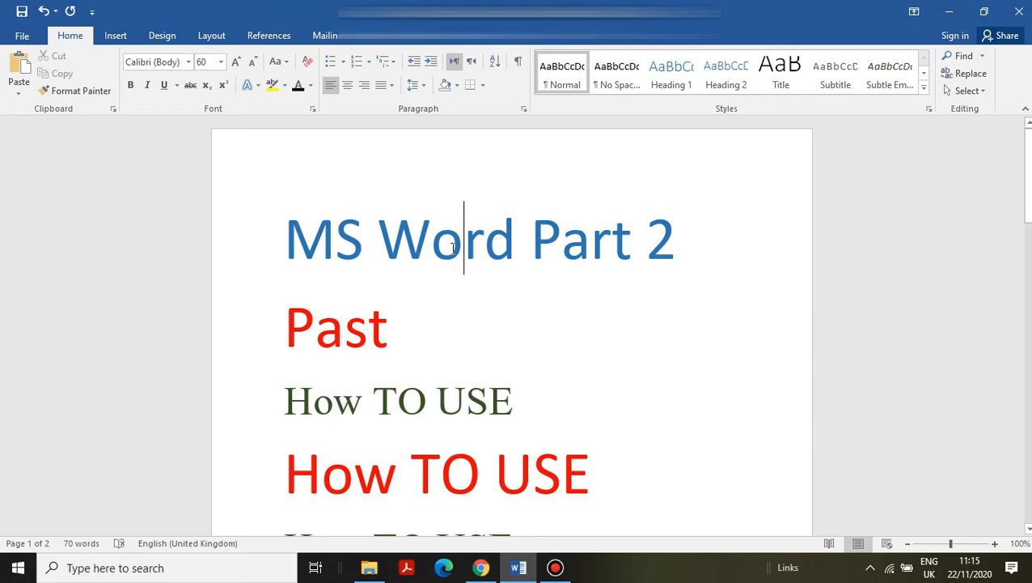
{"action": "left_click", "coordinate": [96, 92]}
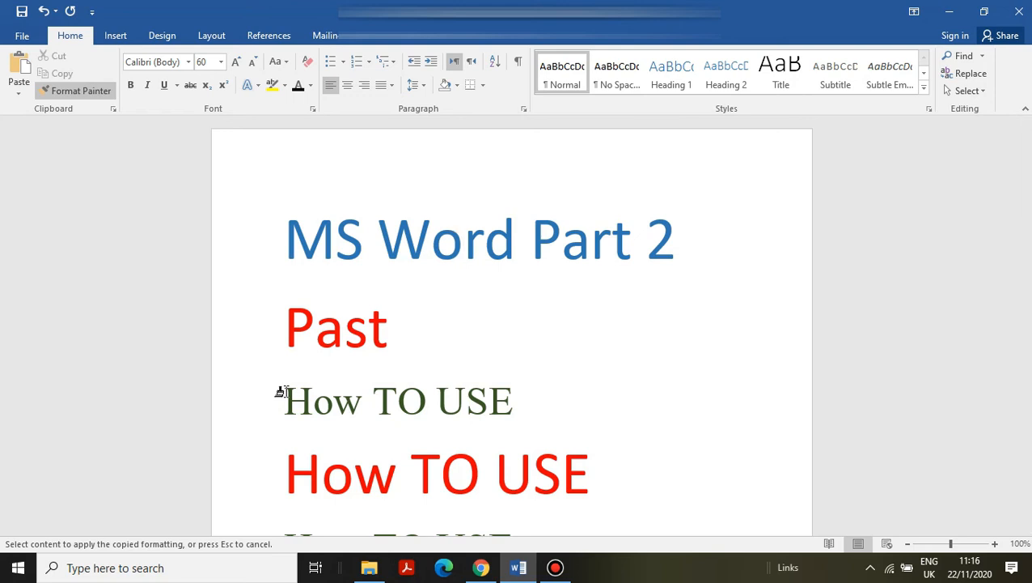
{"action": "left_click_drag", "start_coordinate": [282, 392], "coordinate": [538, 395]}
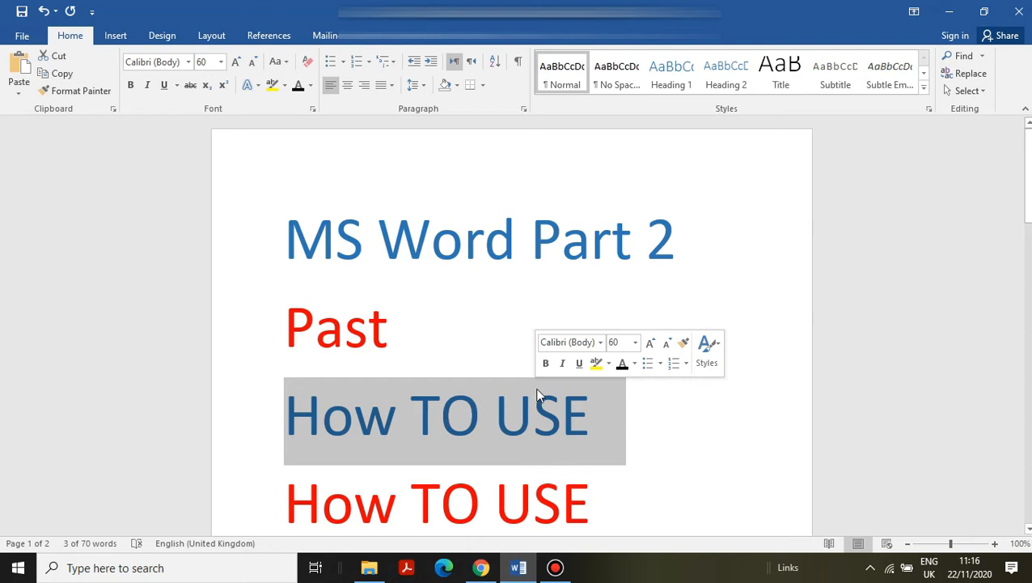
{"action": "left_click", "coordinate": [621, 431]}
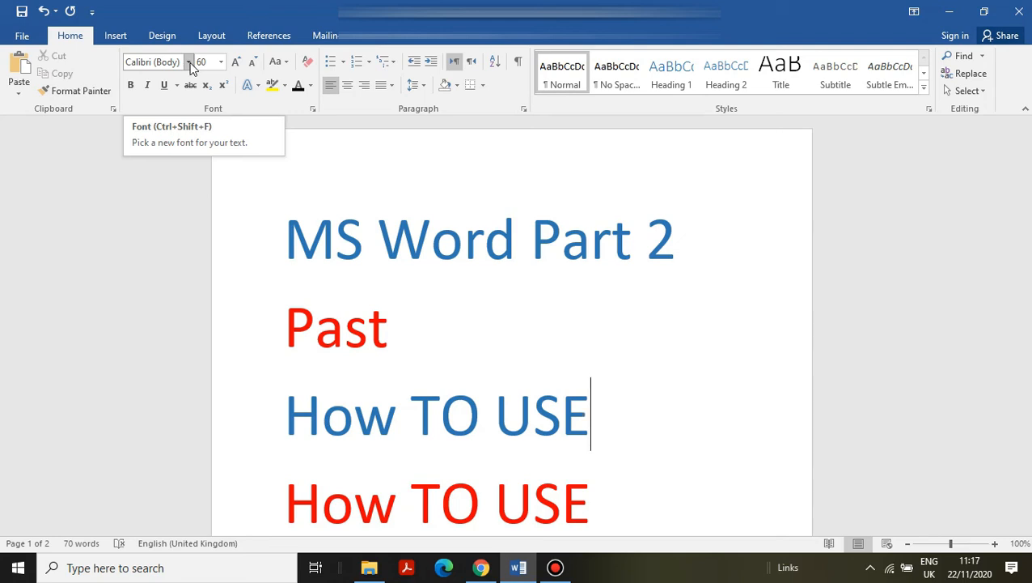
Change the font of the whole "MS Word Part 2" heading to Times New Roman.
{"action": "left_click", "coordinate": [290, 233]}
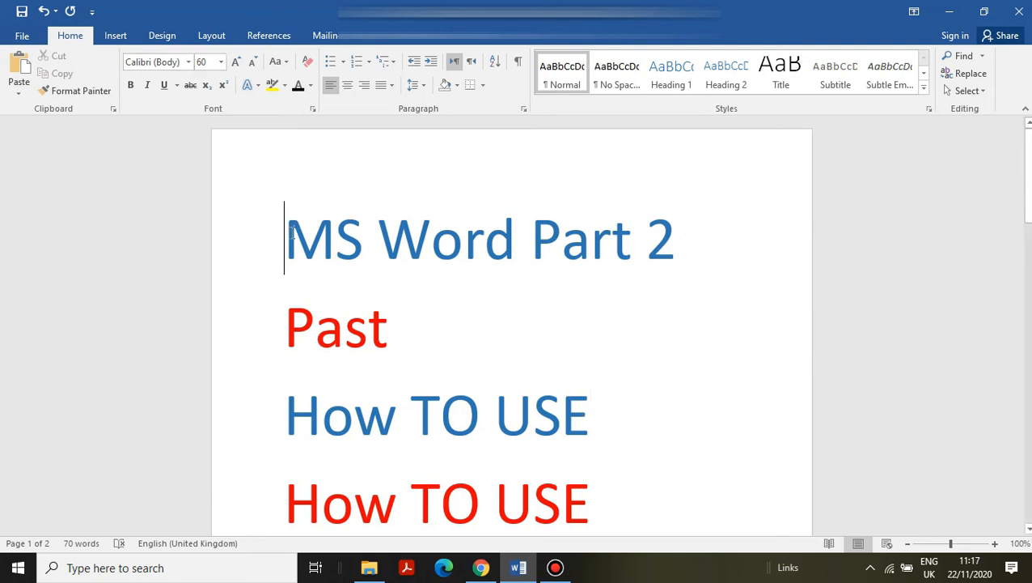
{"action": "left_click", "coordinate": [363, 235]}
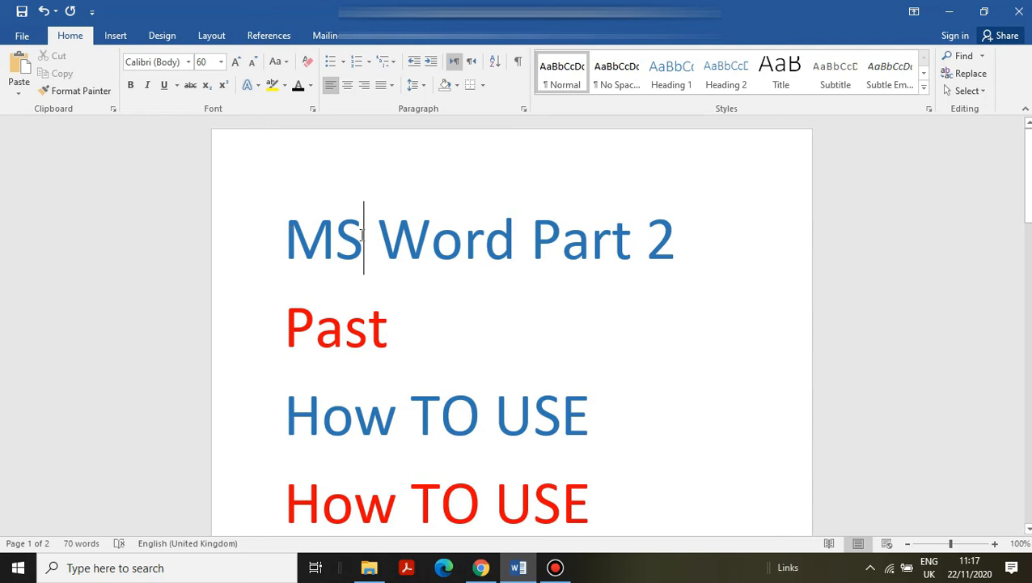
{"action": "left_click", "coordinate": [187, 63]}
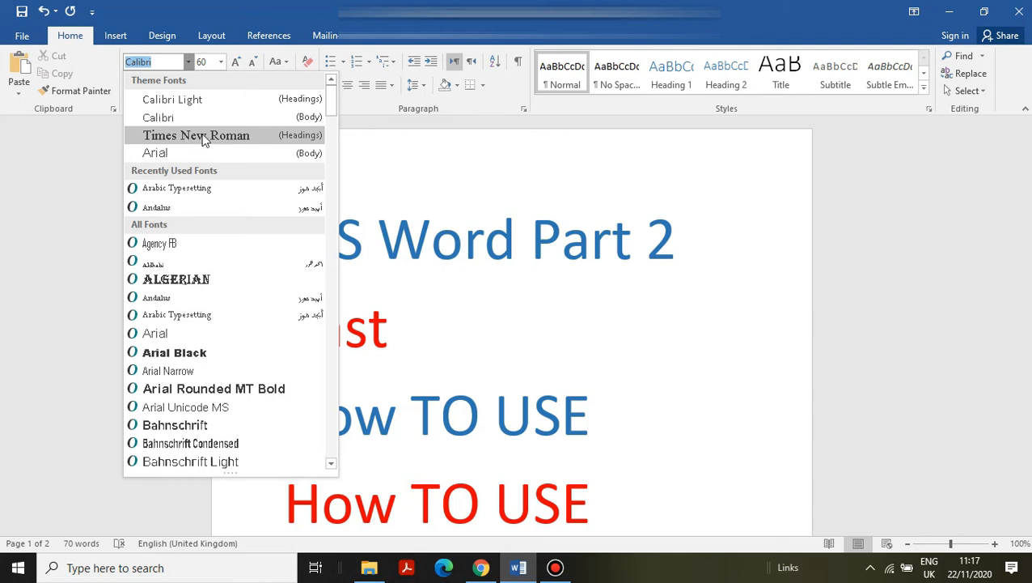
{"action": "left_click", "coordinate": [679, 256]}
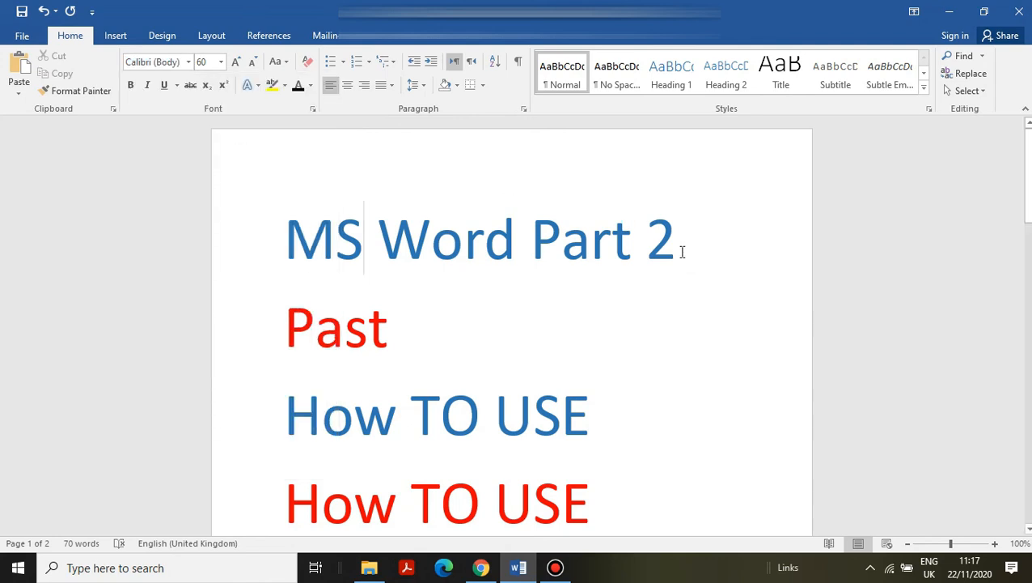
{"action": "left_click_drag", "start_coordinate": [678, 249], "coordinate": [341, 237]}
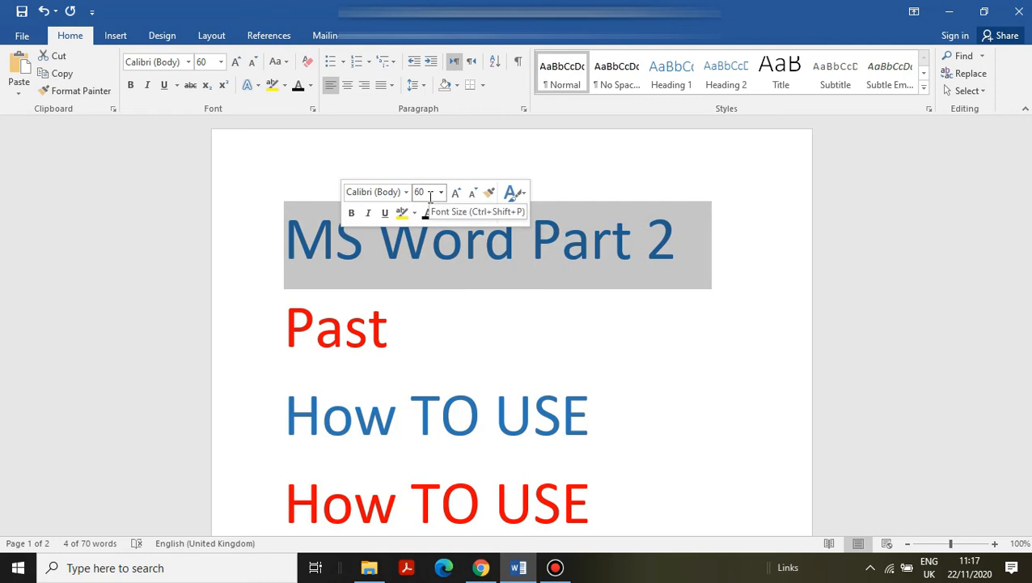
{"action": "left_click", "coordinate": [191, 65]}
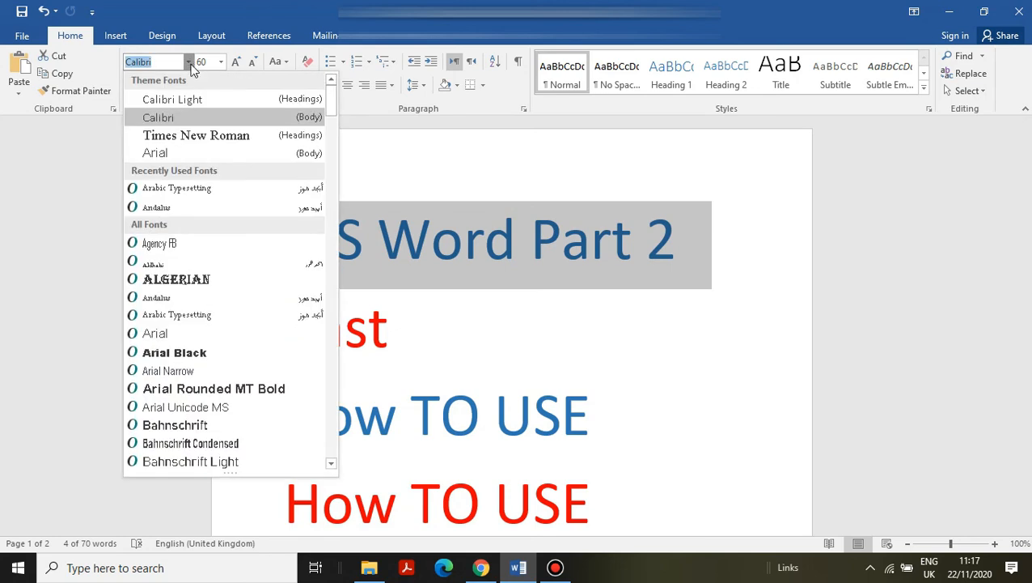
{"action": "key", "text": "Escape"}
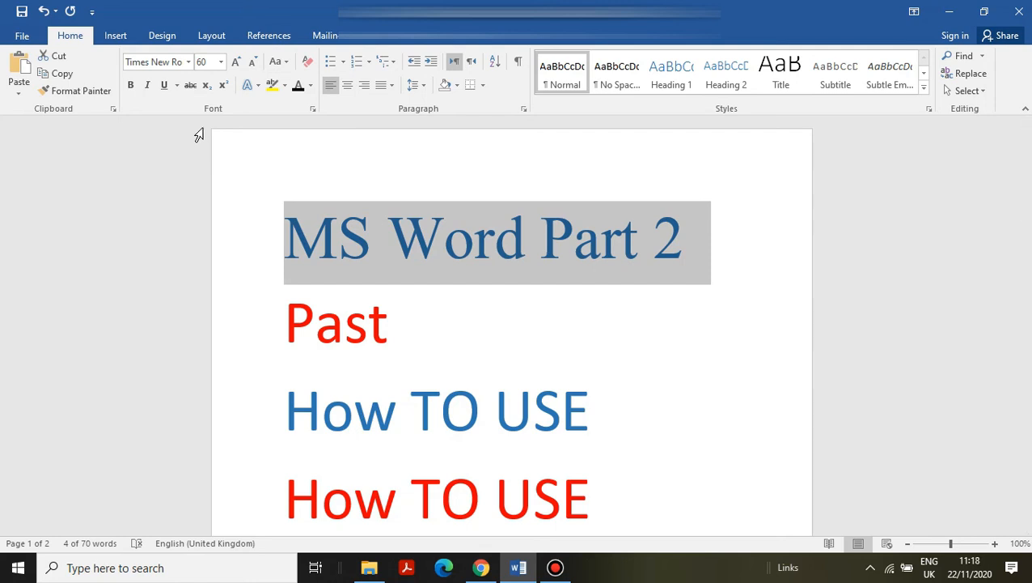
Set the heading's font size to 100 and increase it stepwise to 130.
{"action": "left_click", "coordinate": [220, 62]}
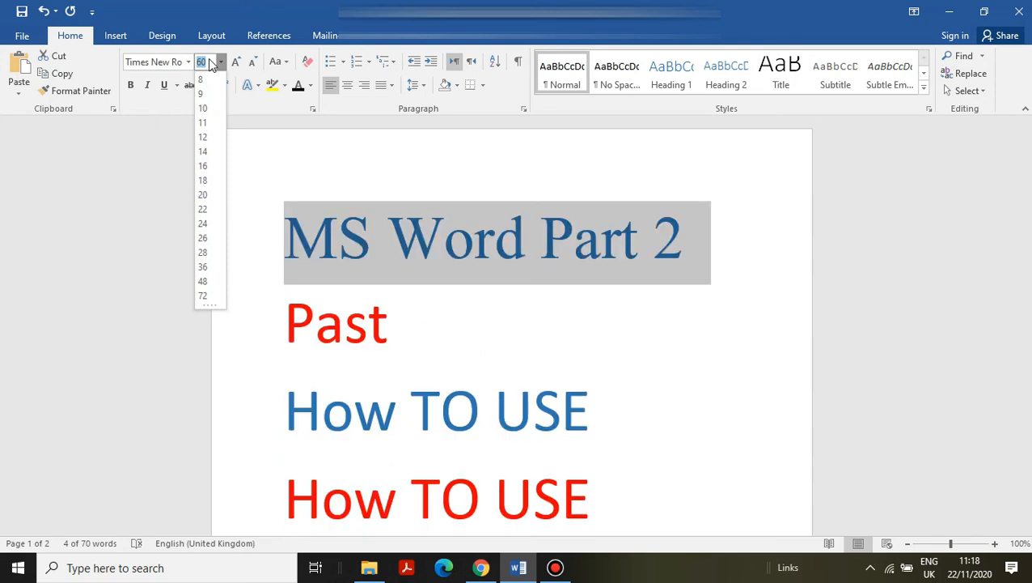
{"action": "type", "text": "100"}
{"action": "key", "text": "Return"}
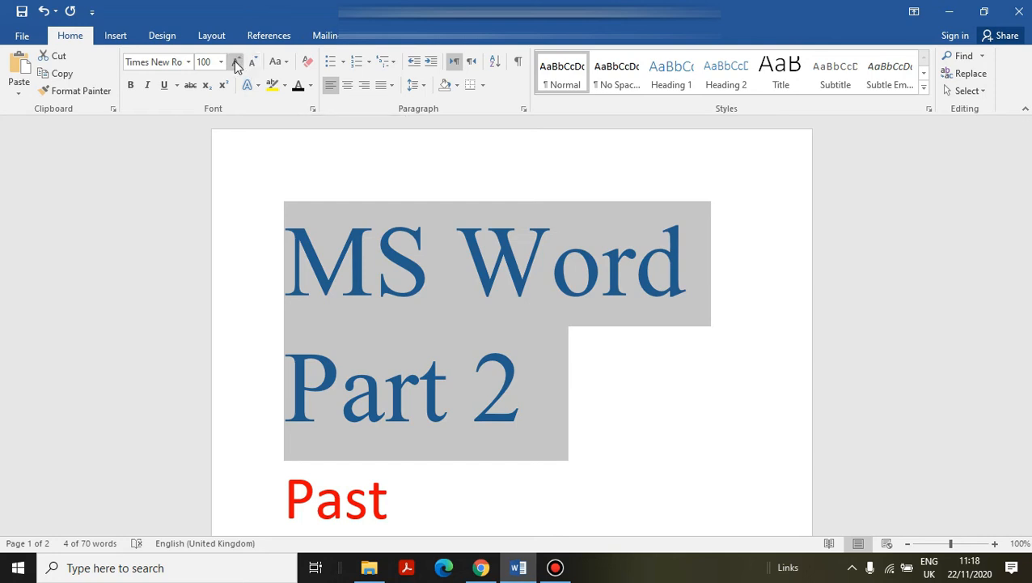
{"action": "left_click", "coordinate": [235, 62]}
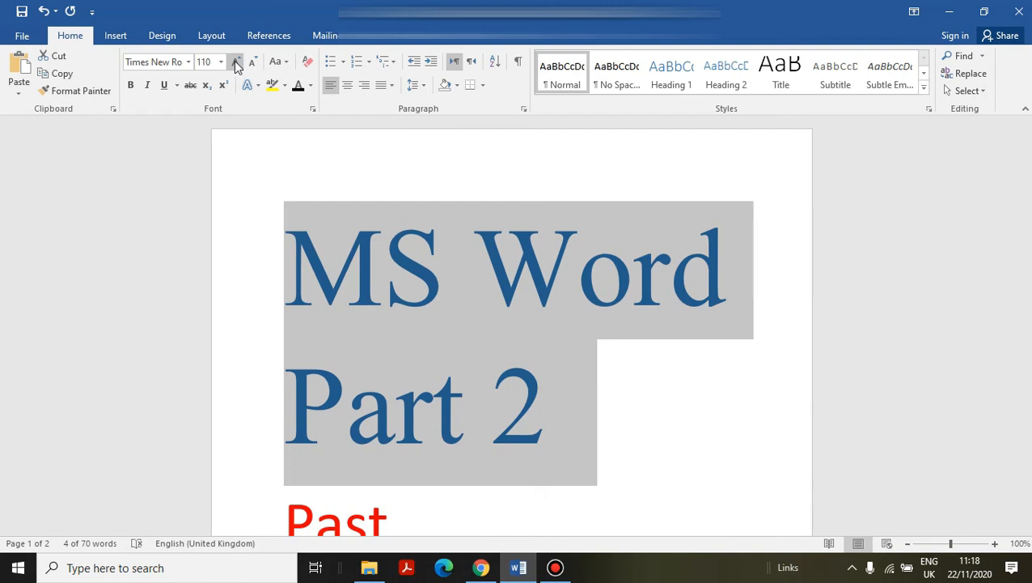
{"action": "left_click", "coordinate": [236, 62]}
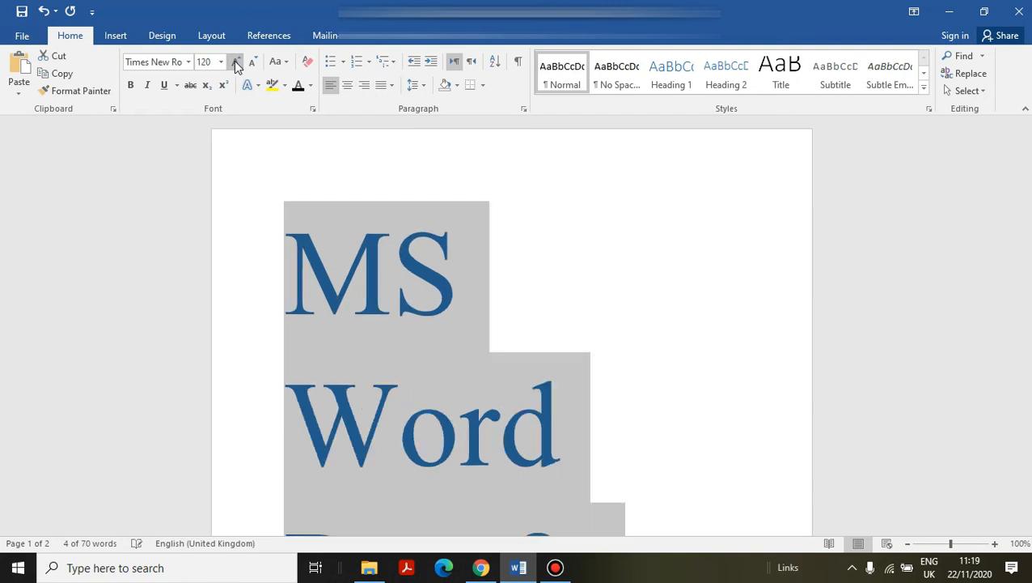
{"action": "left_click", "coordinate": [235, 62]}
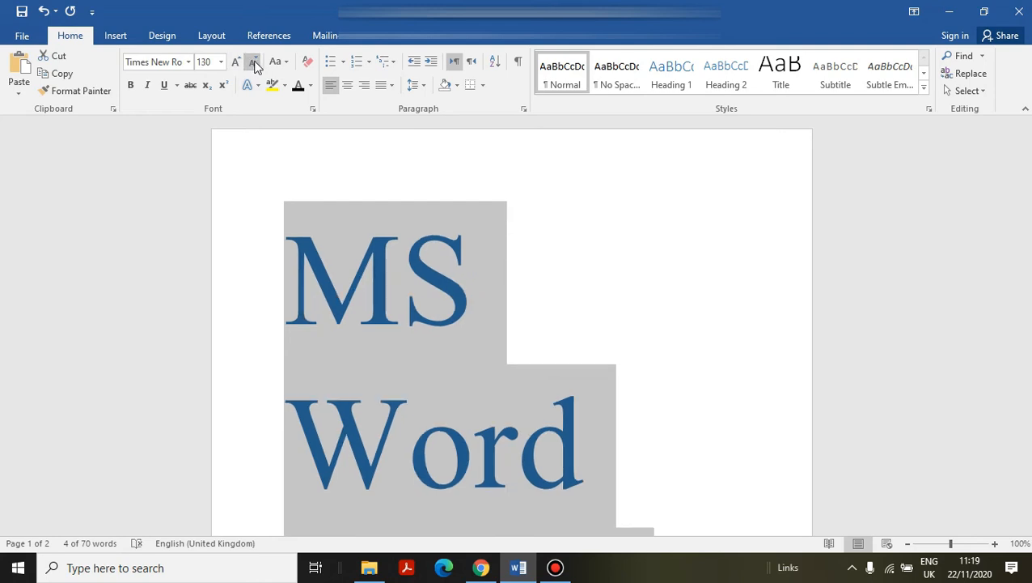
Decrease the heading's font size stepwise to 48.
{"action": "left_click", "coordinate": [253, 63]}
{"action": "left_click", "coordinate": [253, 63]}
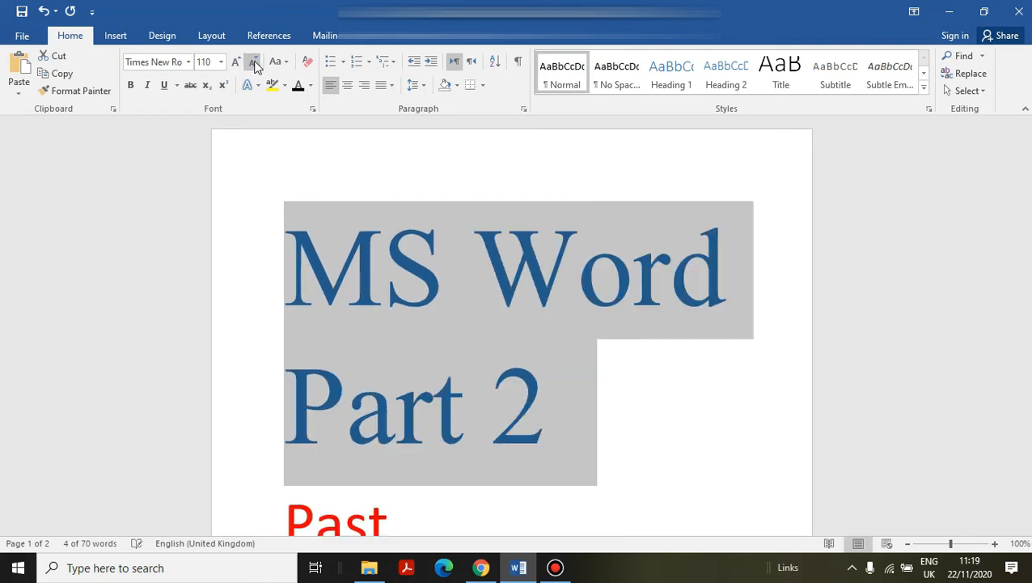
{"action": "left_click", "coordinate": [253, 64]}
{"action": "left_click", "coordinate": [253, 63]}
{"action": "left_click", "coordinate": [254, 63]}
{"action": "left_click", "coordinate": [253, 63]}
{"action": "left_click", "coordinate": [254, 63]}
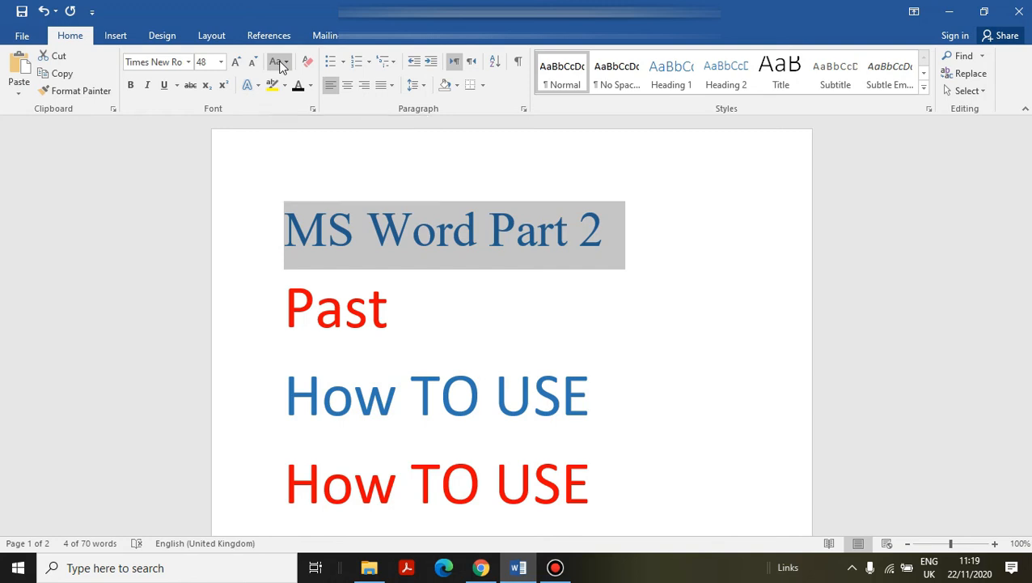
Try Sentence case, lowercase and UPPERCASE one after another on the selected heading.
{"action": "left_click", "coordinate": [281, 65]}
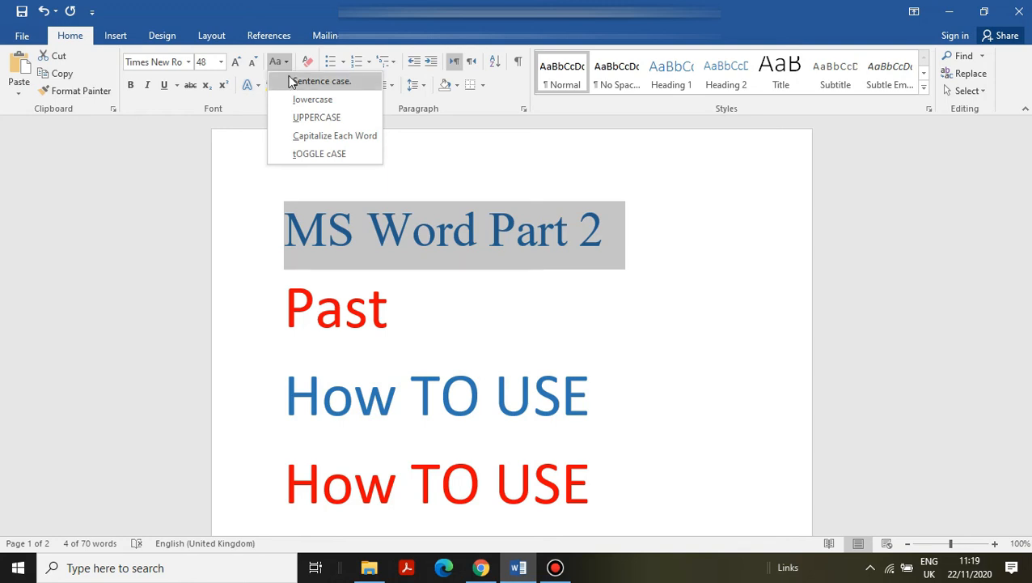
{"action": "left_click", "coordinate": [307, 81]}
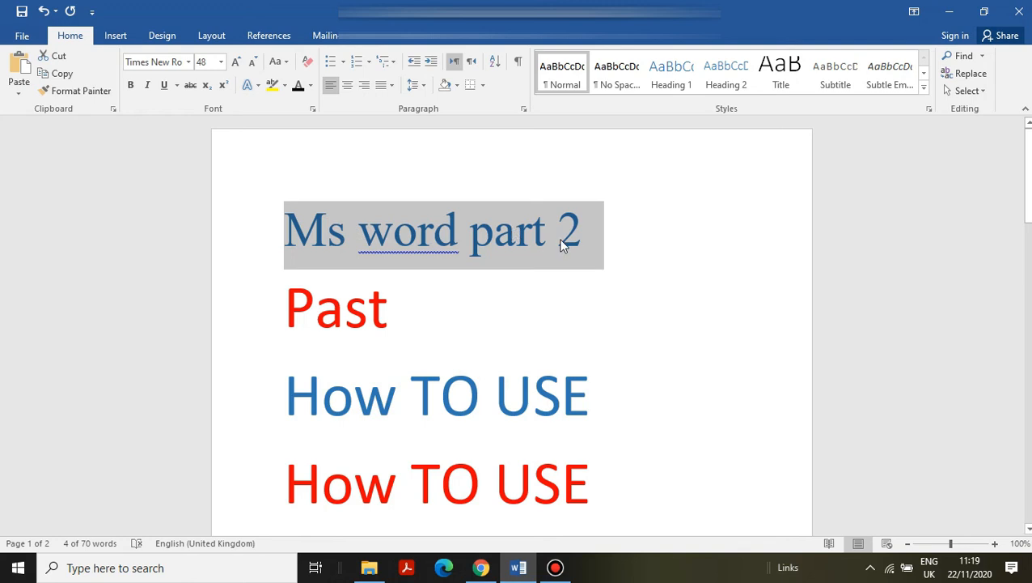
{"action": "left_click", "coordinate": [281, 62]}
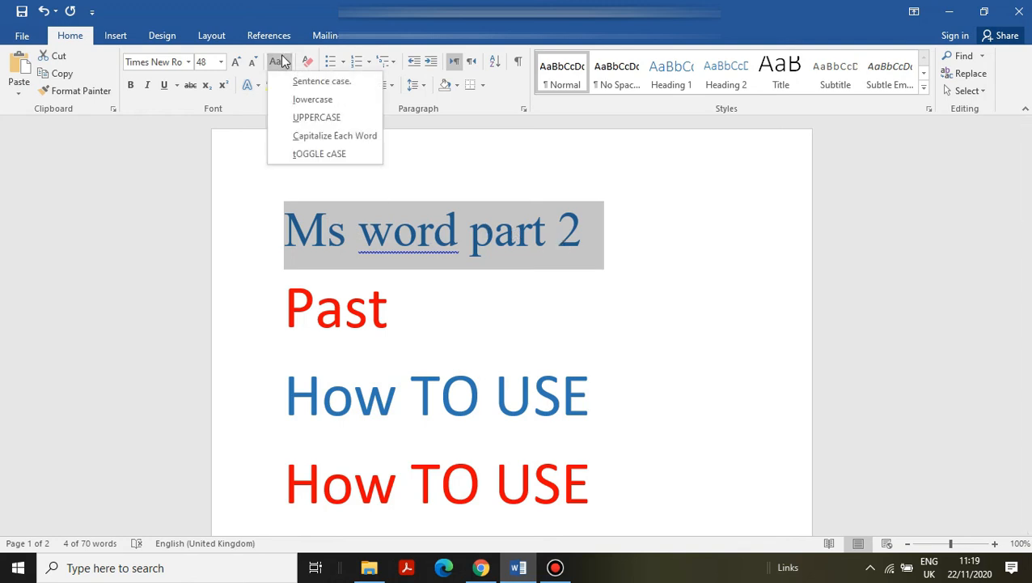
{"action": "left_click", "coordinate": [291, 100]}
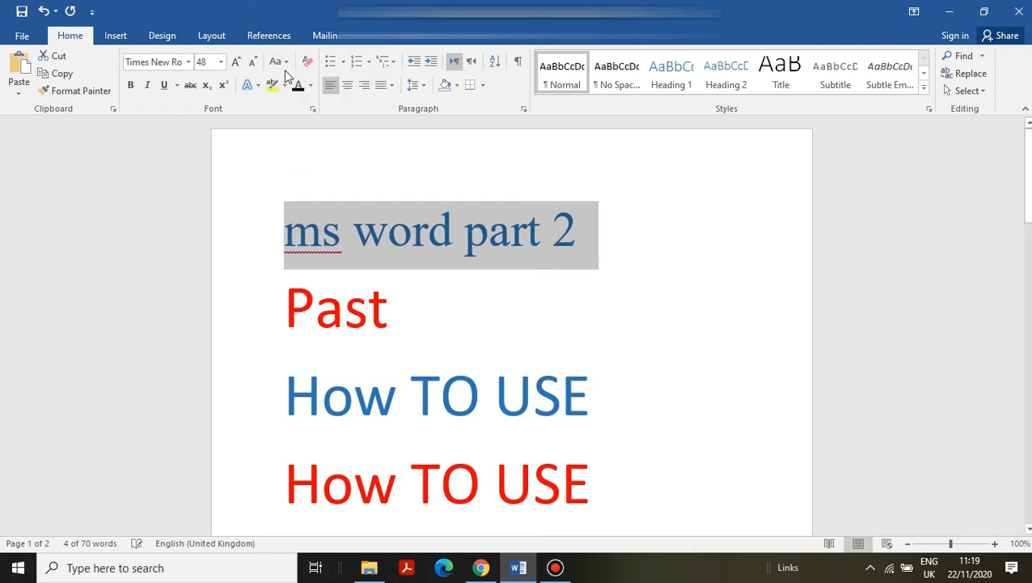
{"action": "left_click", "coordinate": [283, 64]}
{"action": "left_click", "coordinate": [298, 118]}
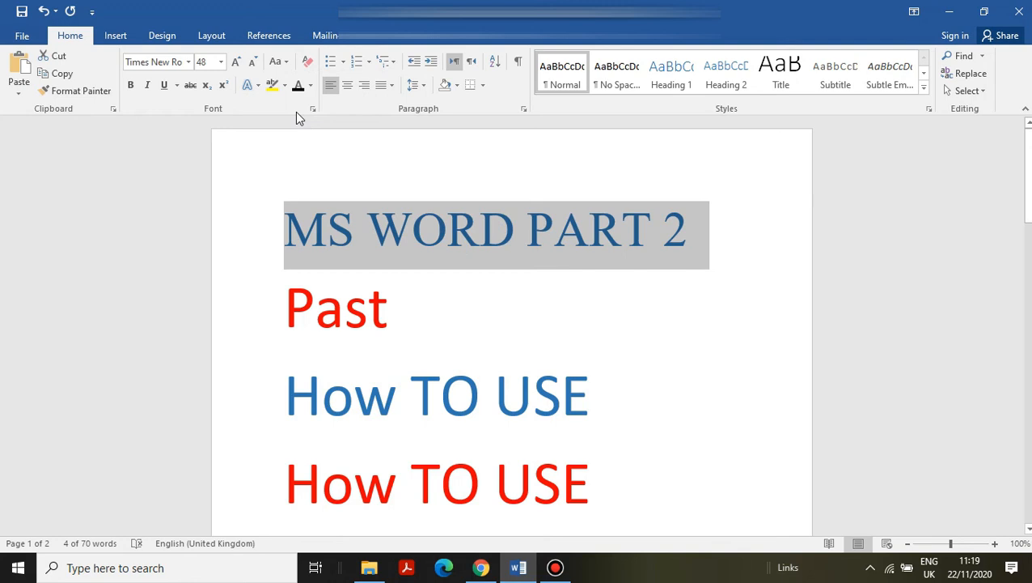
Change the heading's case to Capitalize Each Word and deselect the text.
{"action": "left_click", "coordinate": [285, 62]}
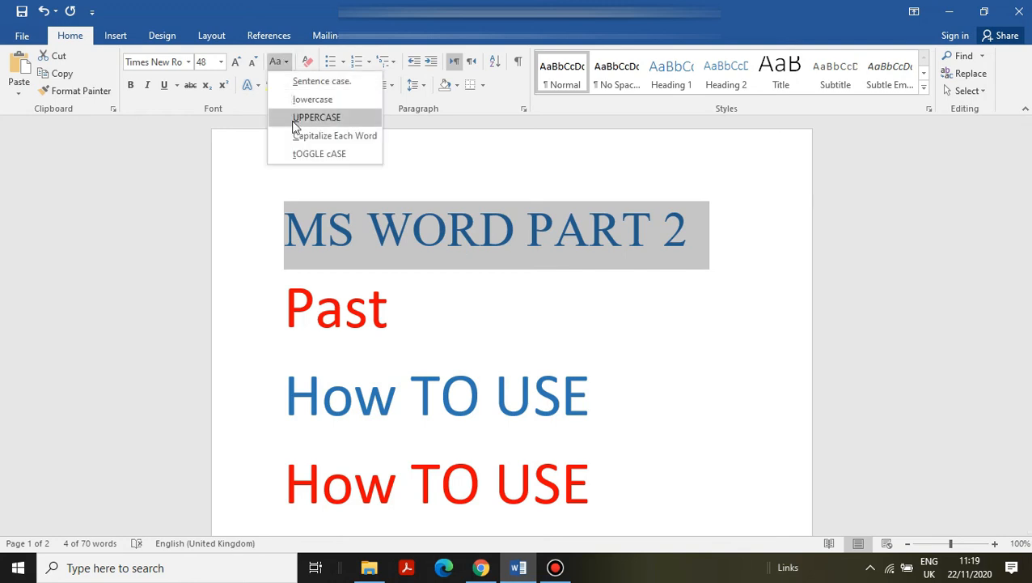
{"action": "left_click", "coordinate": [336, 137]}
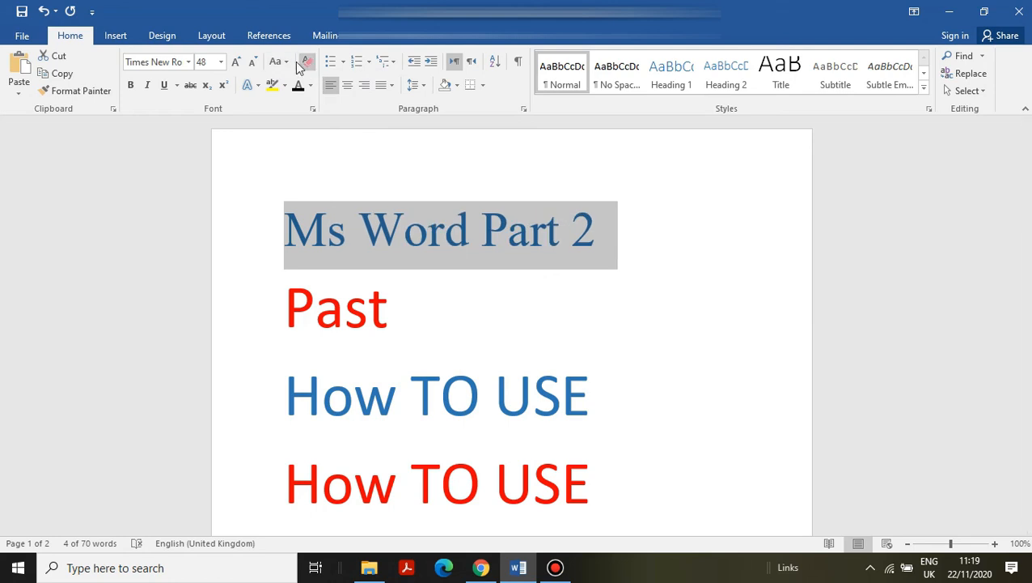
{"action": "left_click", "coordinate": [286, 61]}
{"action": "left_click", "coordinate": [307, 136]}
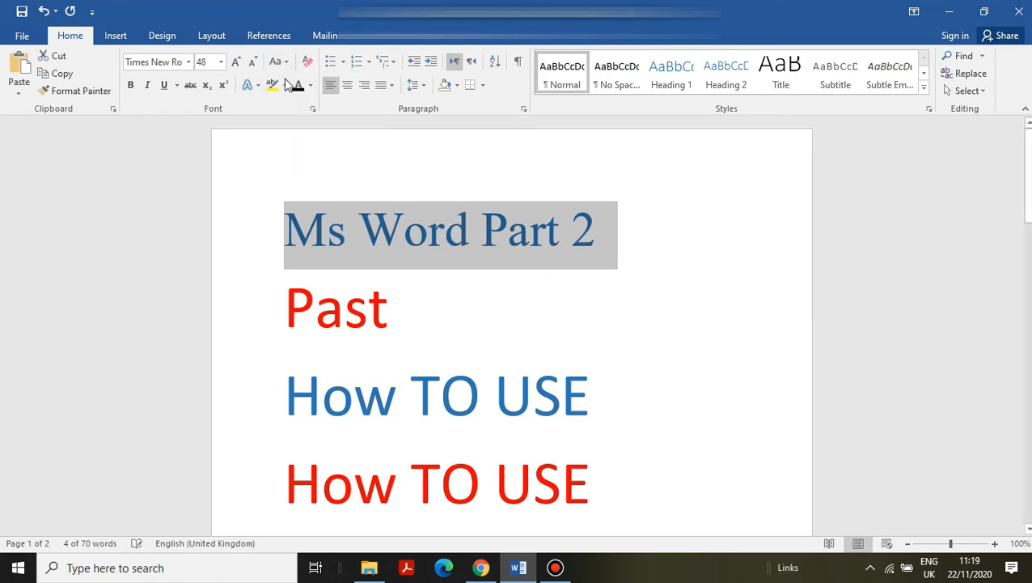
{"action": "left_click", "coordinate": [318, 190]}
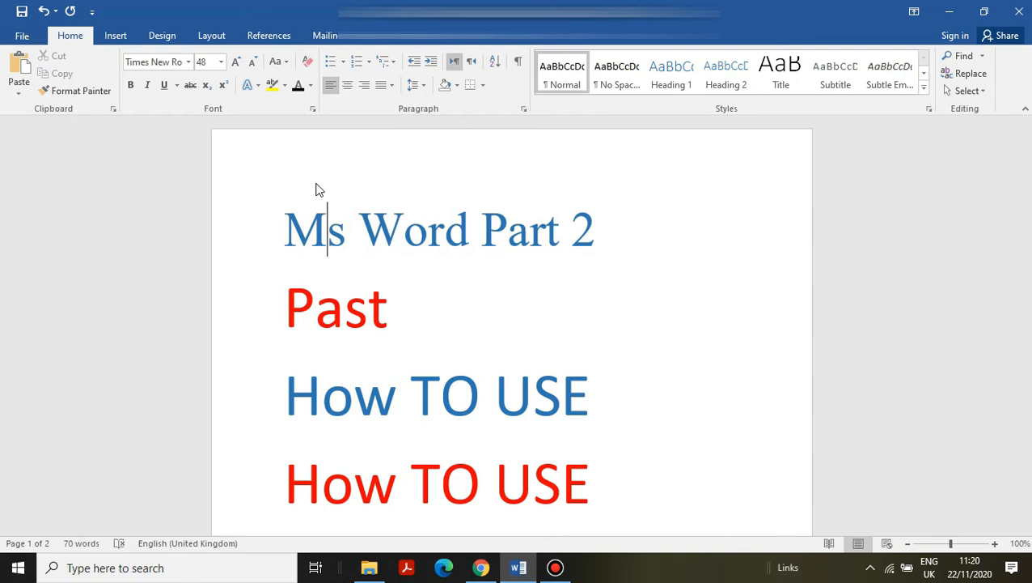
Try clearing the heading's formatting with only the cursor placed in it, and undo the clearing.
{"action": "left_click", "coordinate": [307, 65]}
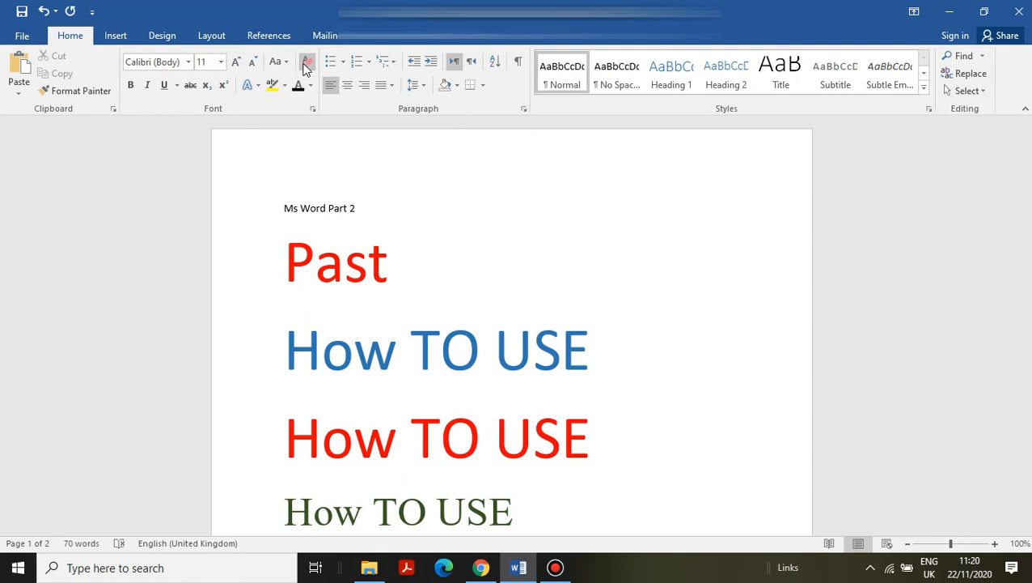
{"action": "left_click", "coordinate": [304, 65]}
{"action": "key", "text": "ctrl+z"}
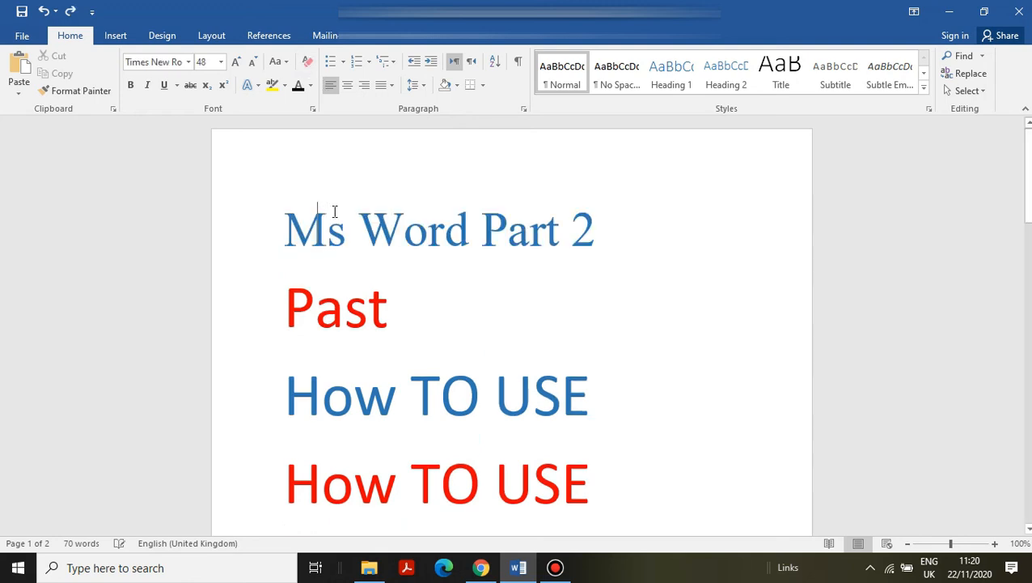
Select the entire "Ms Word Part 2" heading and clear all its formatting.
{"action": "triple_click", "coordinate": [316, 257]}
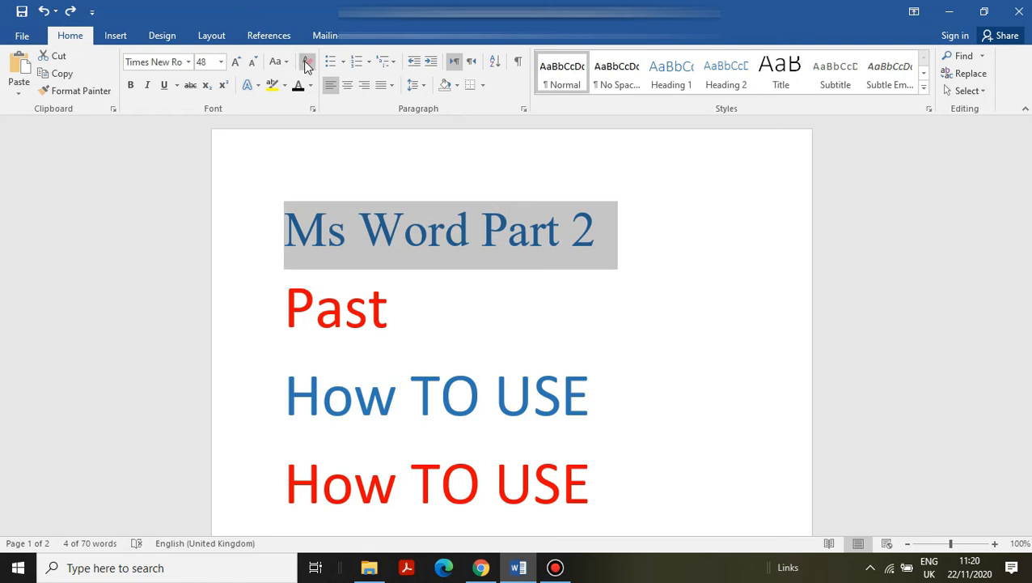
{"action": "left_click", "coordinate": [306, 63]}
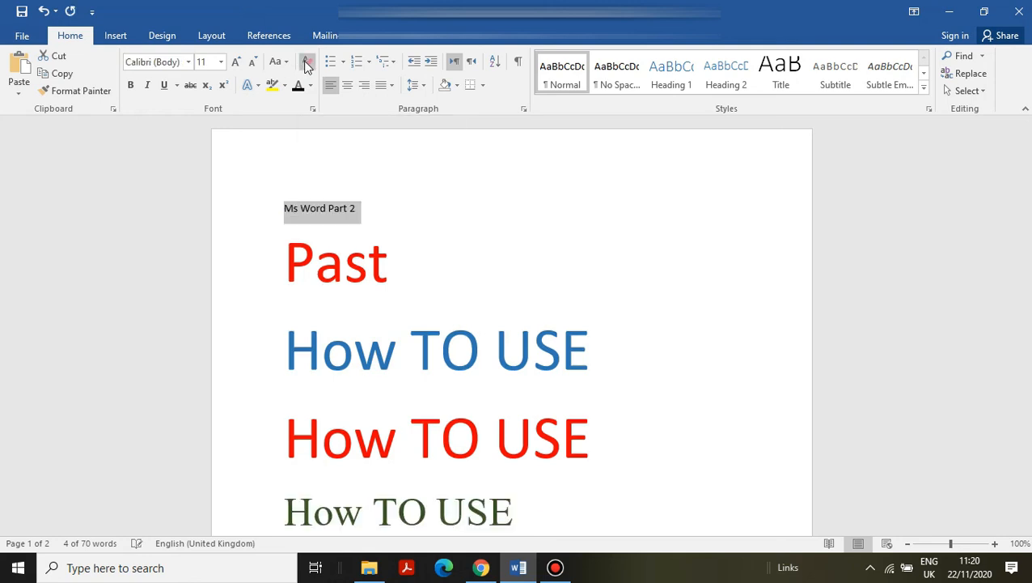